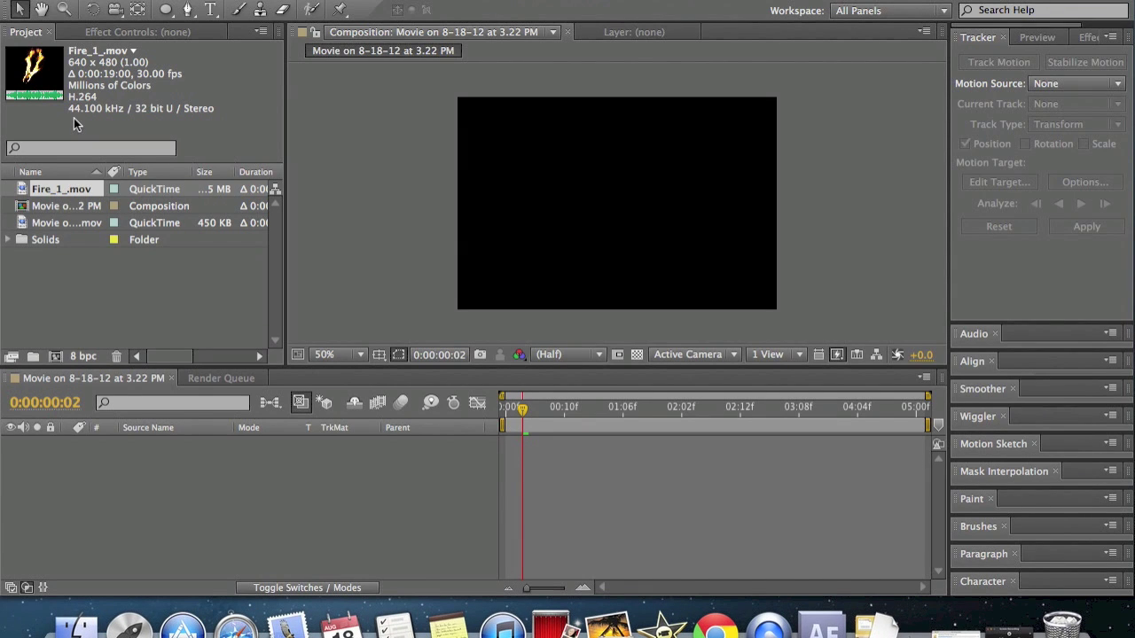
- Add the Movie .mov webcam clip to the composition as layer 1 and play a quick preview
left_click(53, 224)
left_click(48, 238)
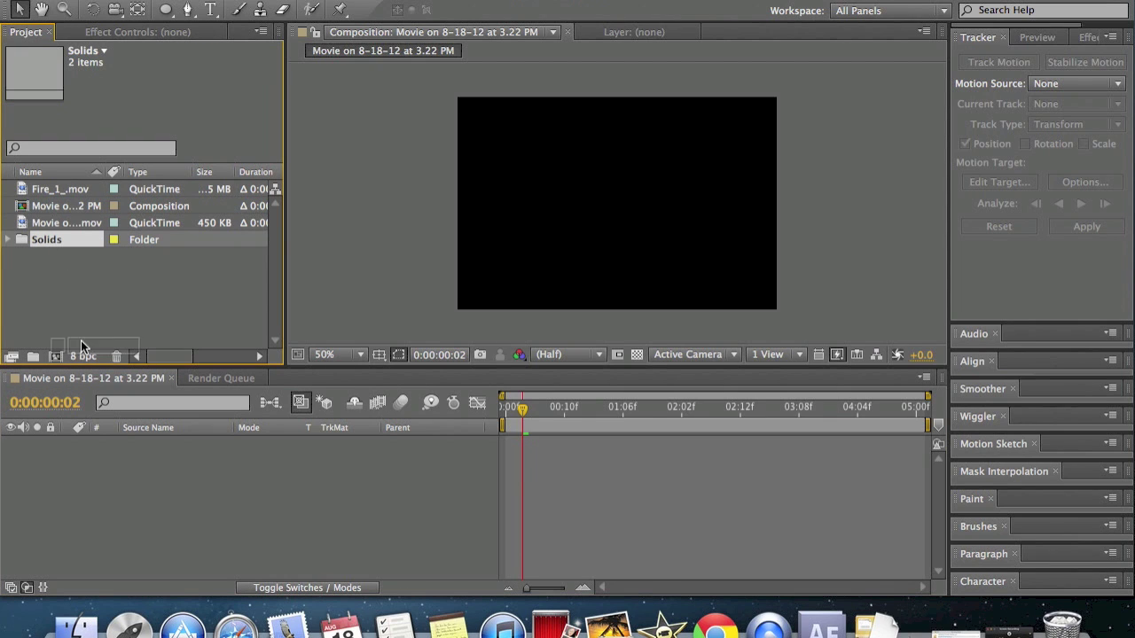
left_click(69, 223)
left_click_drag(69, 228, 91, 458)
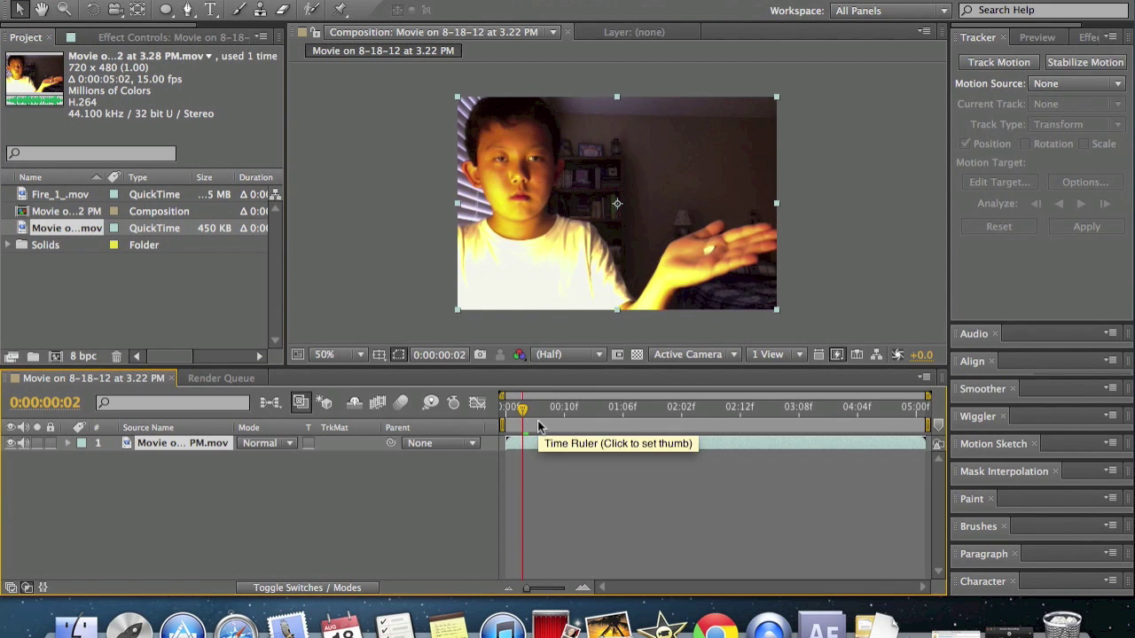
key("space")
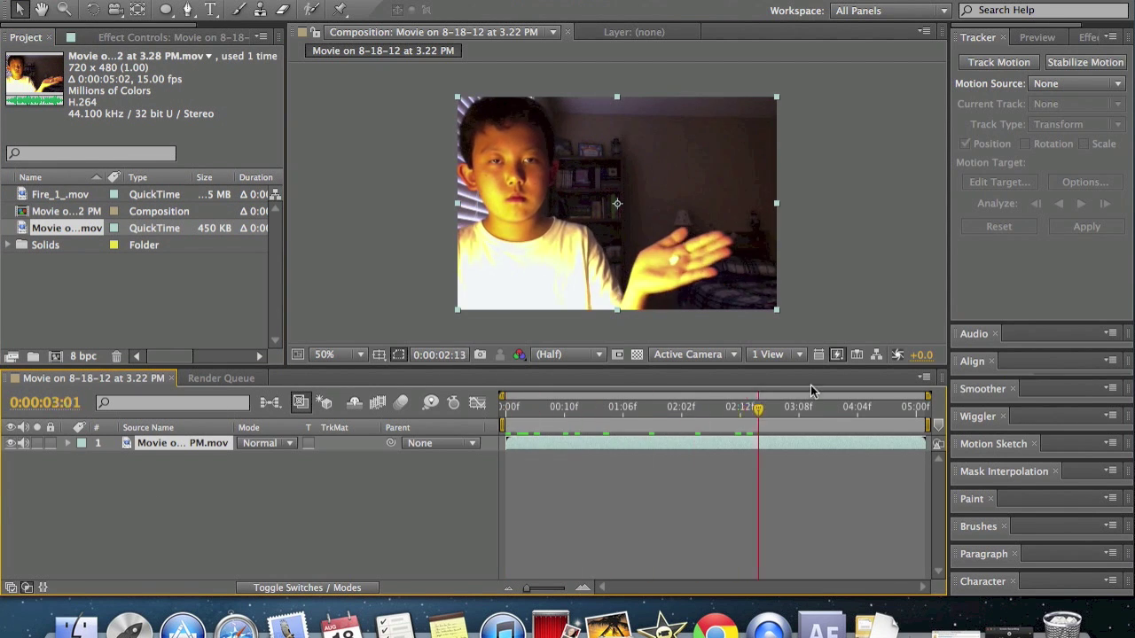
key("space")
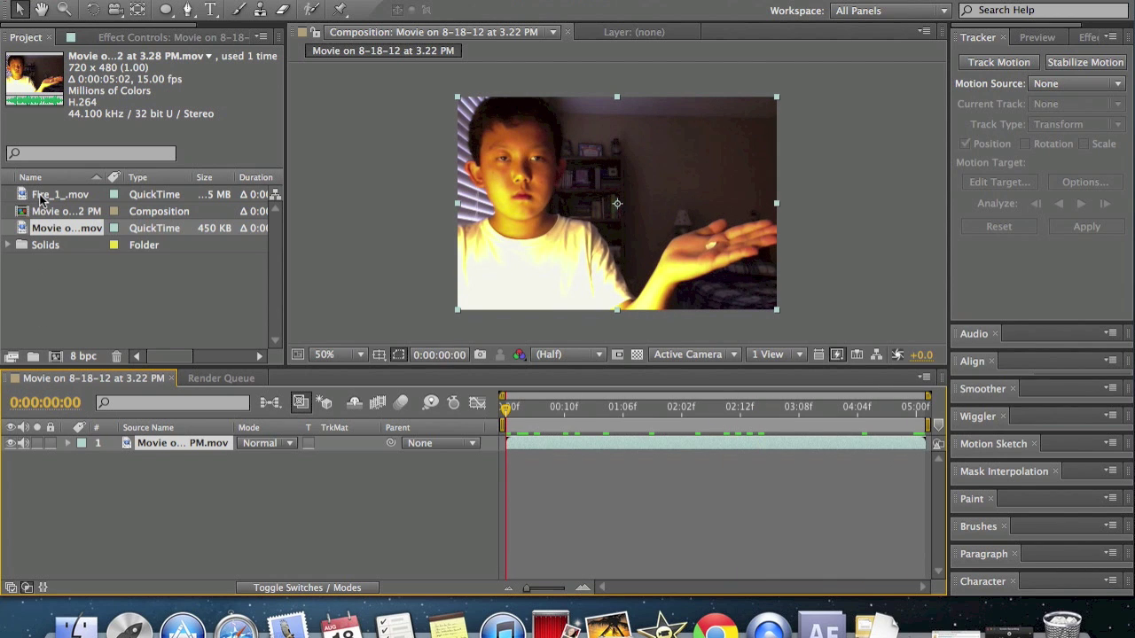
- Place Fire_1_.mov above the webcam layer and set its blend mode to Screen
left_click_drag(39, 198, 189, 442)
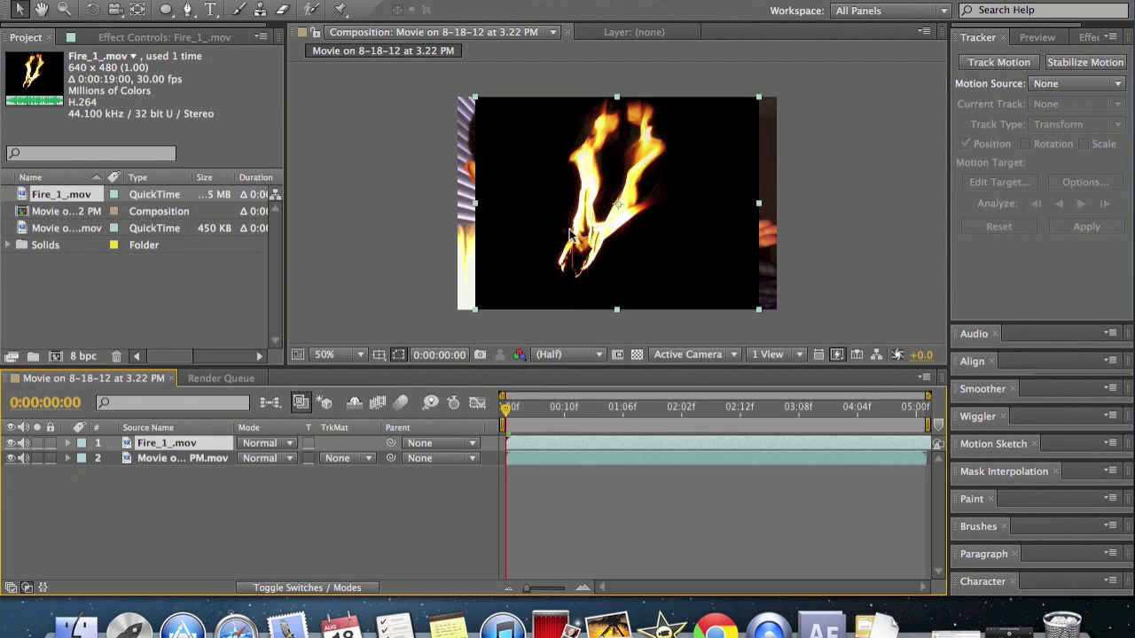
left_click(263, 457)
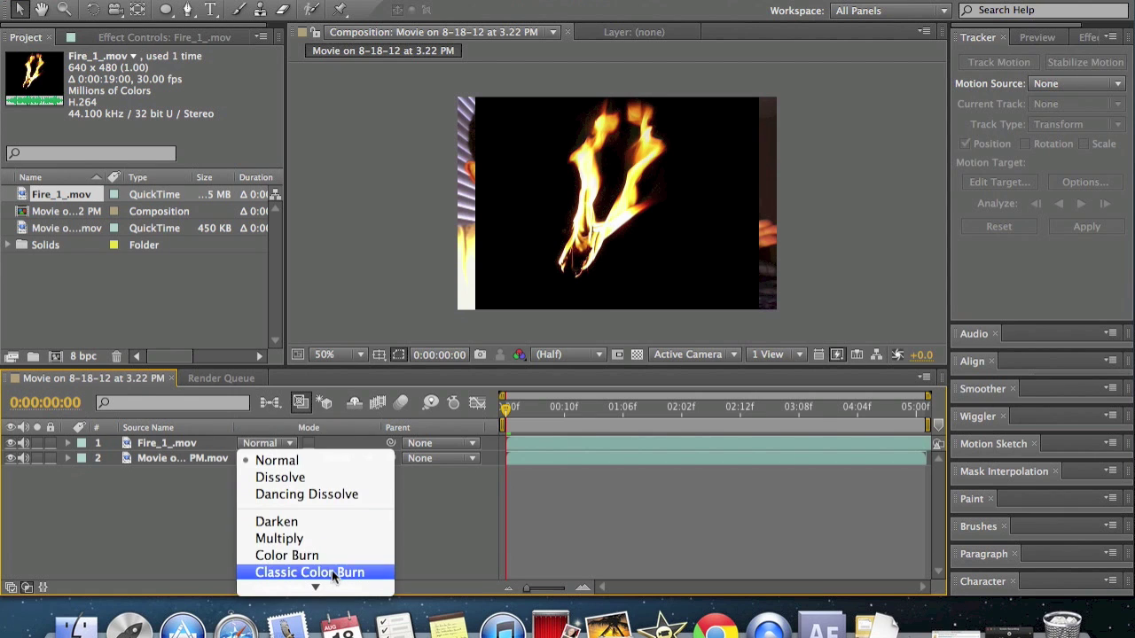
mouse_move(329, 588)
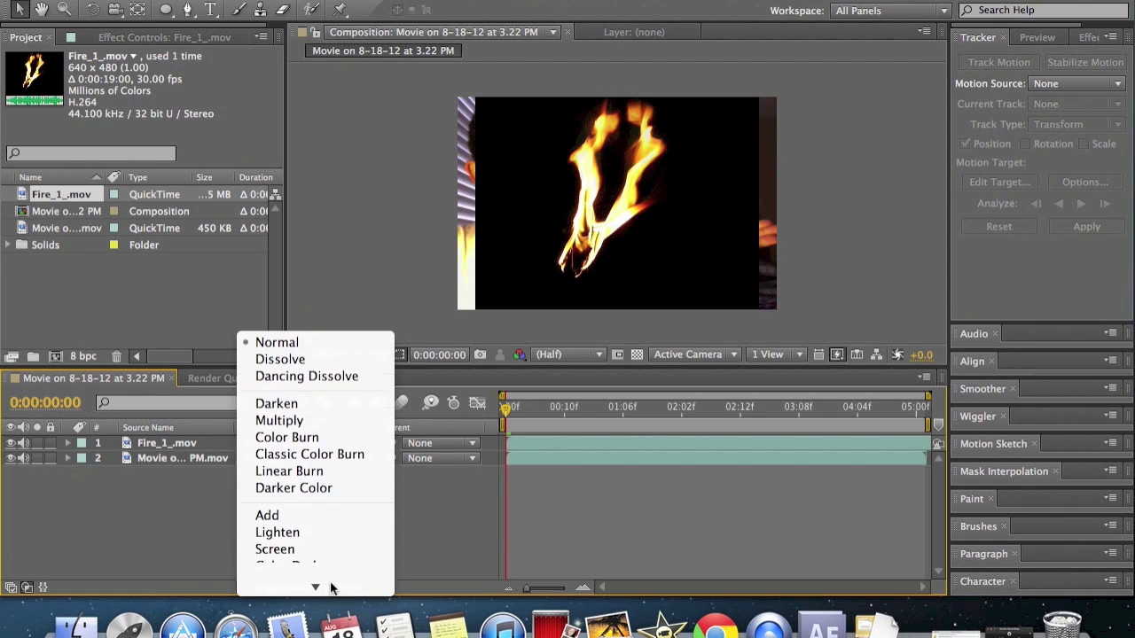
left_click(276, 467)
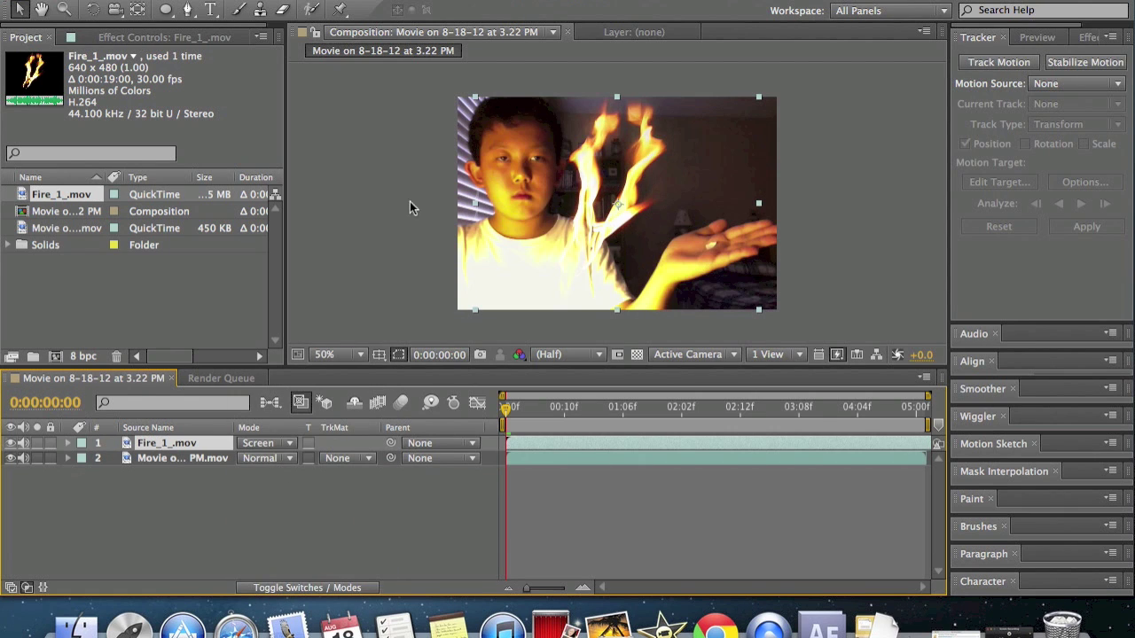
- Create a Null Object layer, Null 3, from Layer > New
left_click(359, 2)
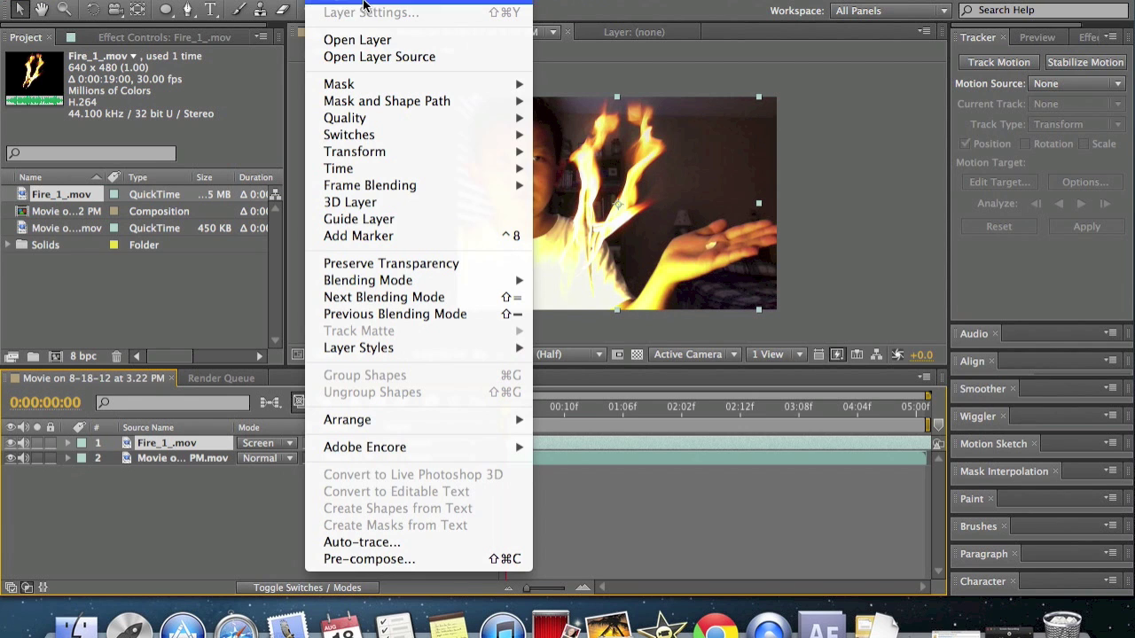
mouse_move(417, 5)
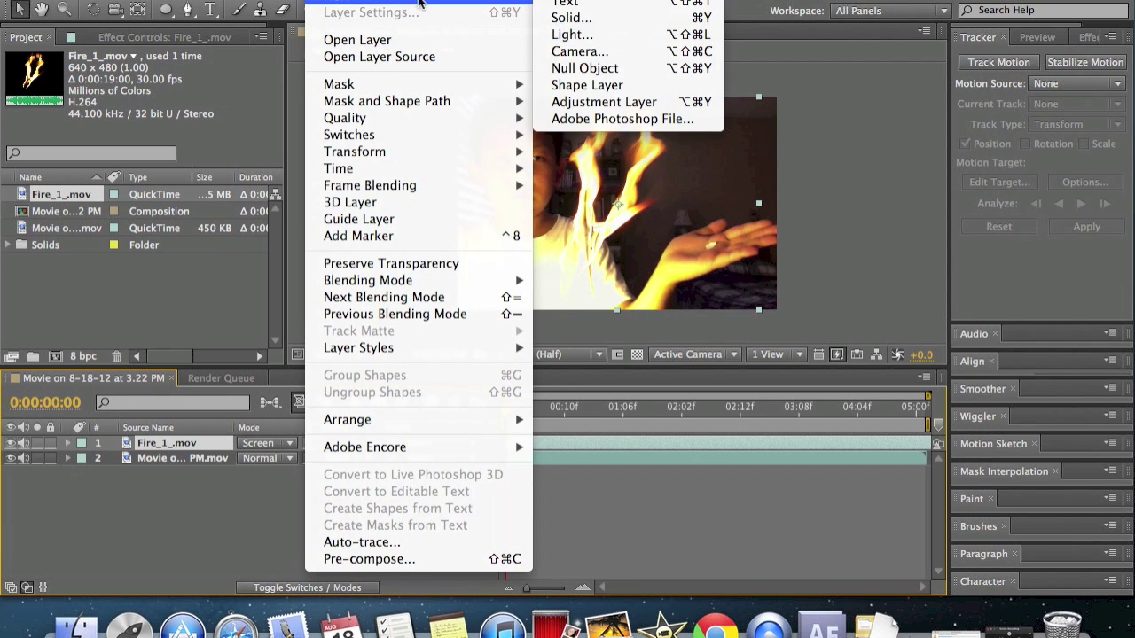
left_click(648, 68)
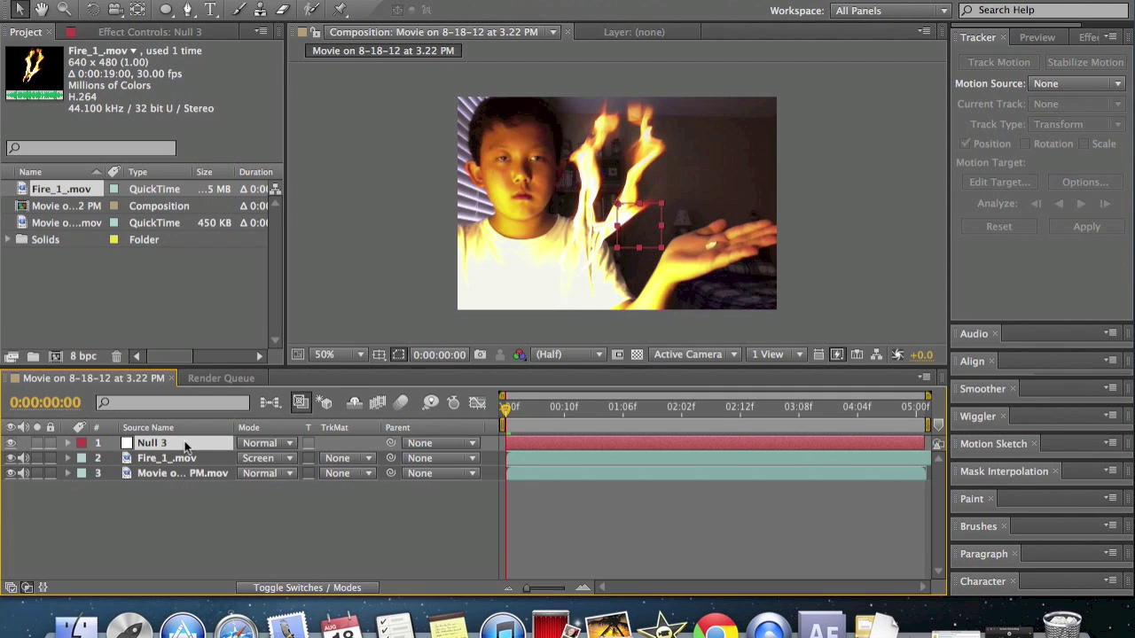
- Select Null 3, check and dismiss the Window menu, then select the webcam layer
left_click(220, 484)
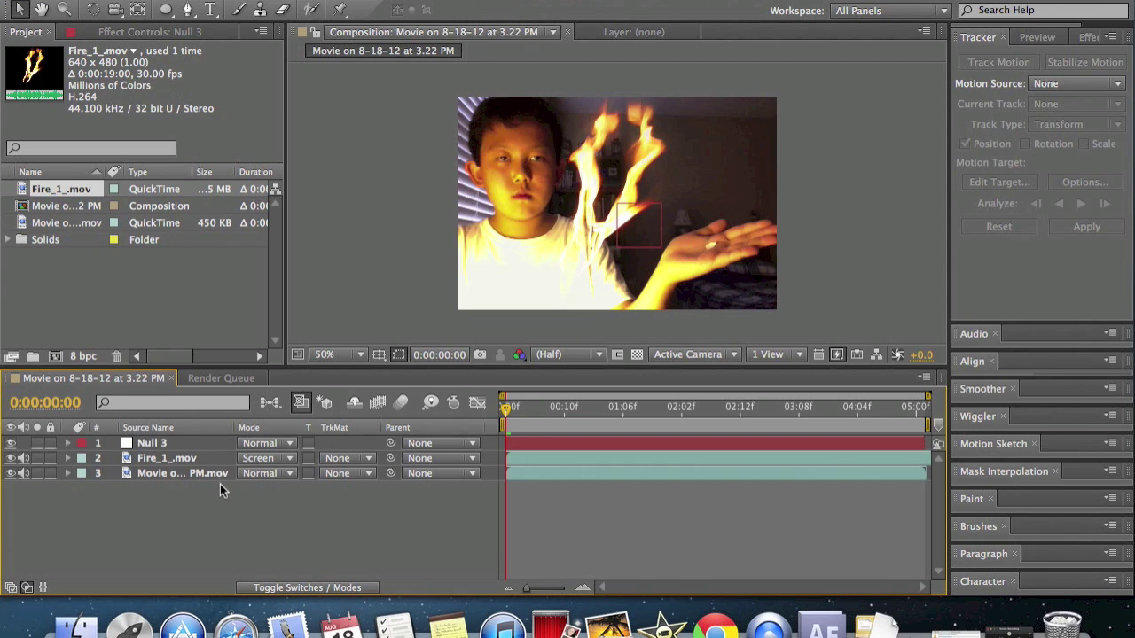
left_click(146, 445)
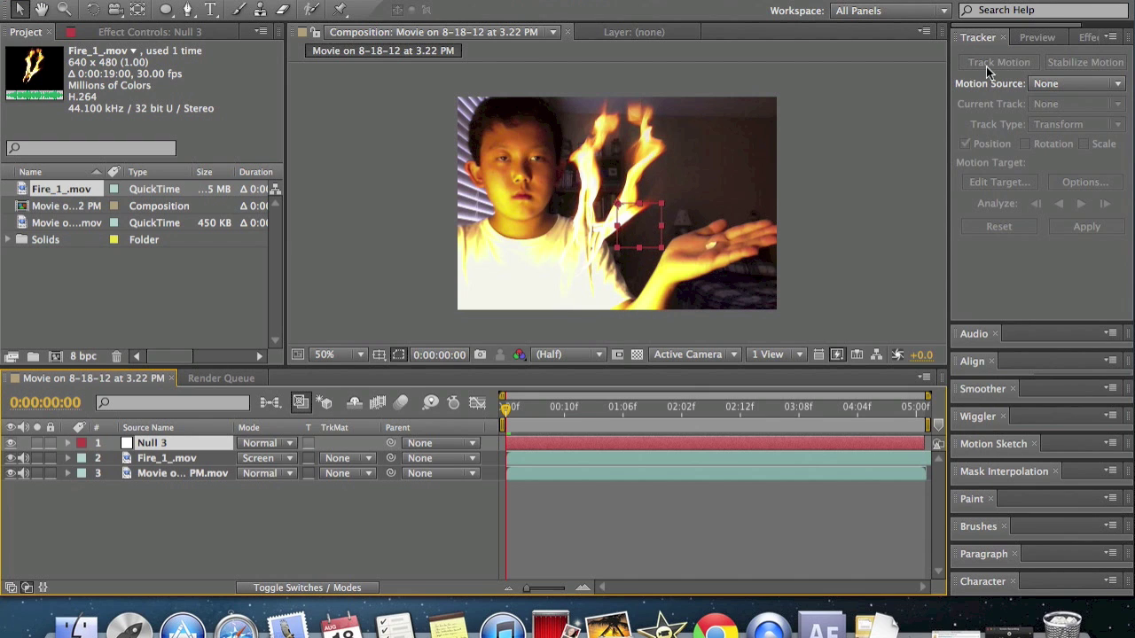
left_click(554, 0)
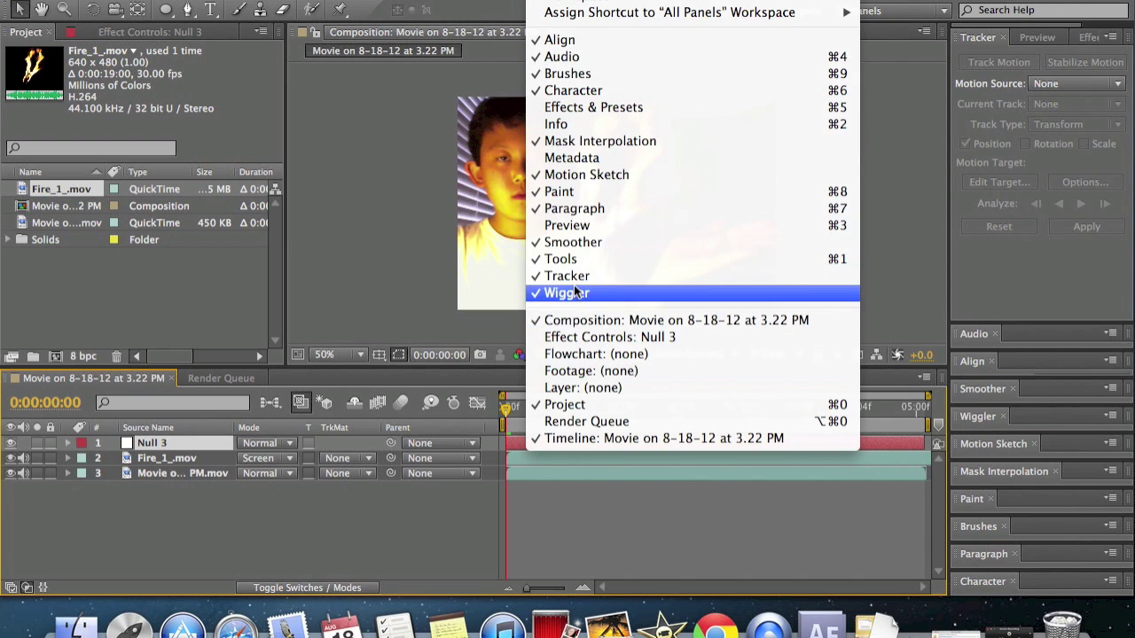
left_click(770, 502)
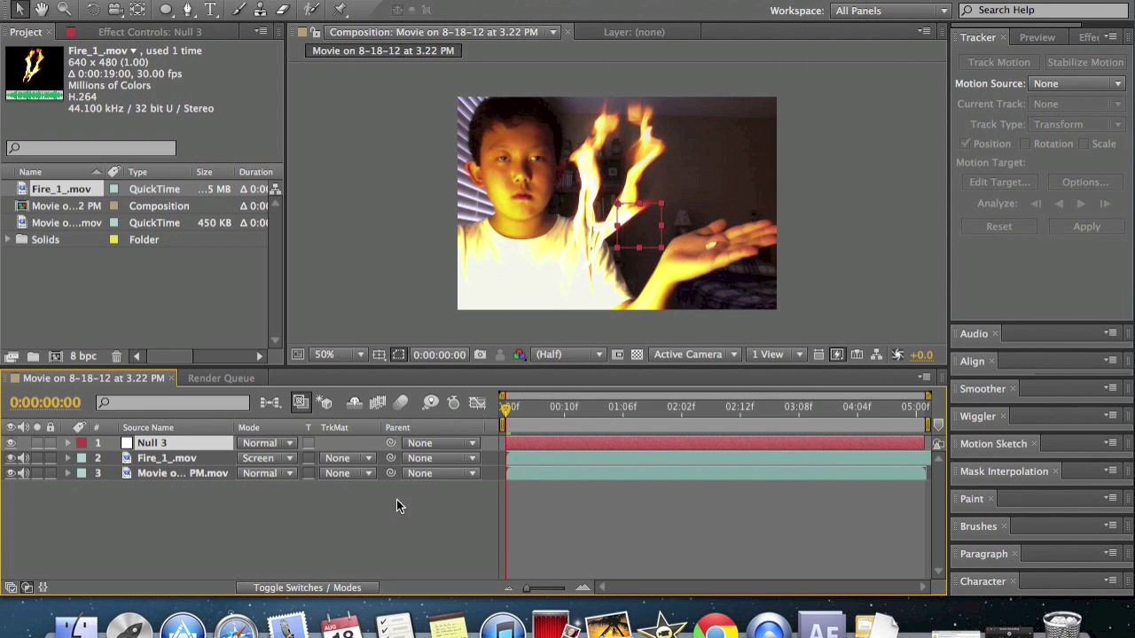
left_click(165, 471)
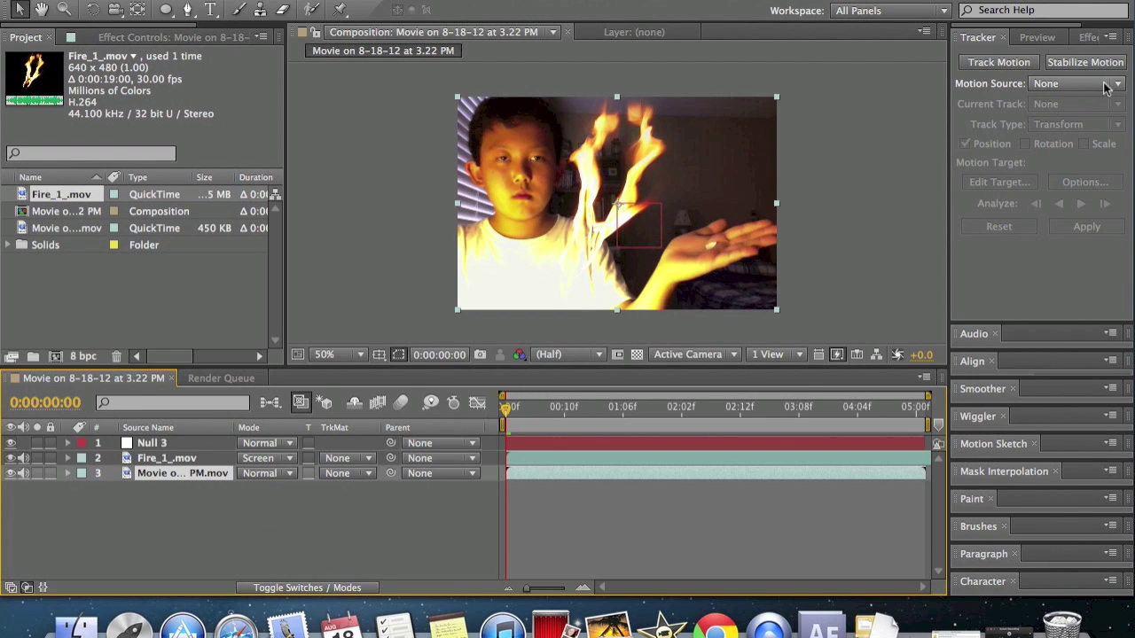
- Start Track Motion on the webcam layer and run a first trial analysis of Track Point 1
left_click(983, 62)
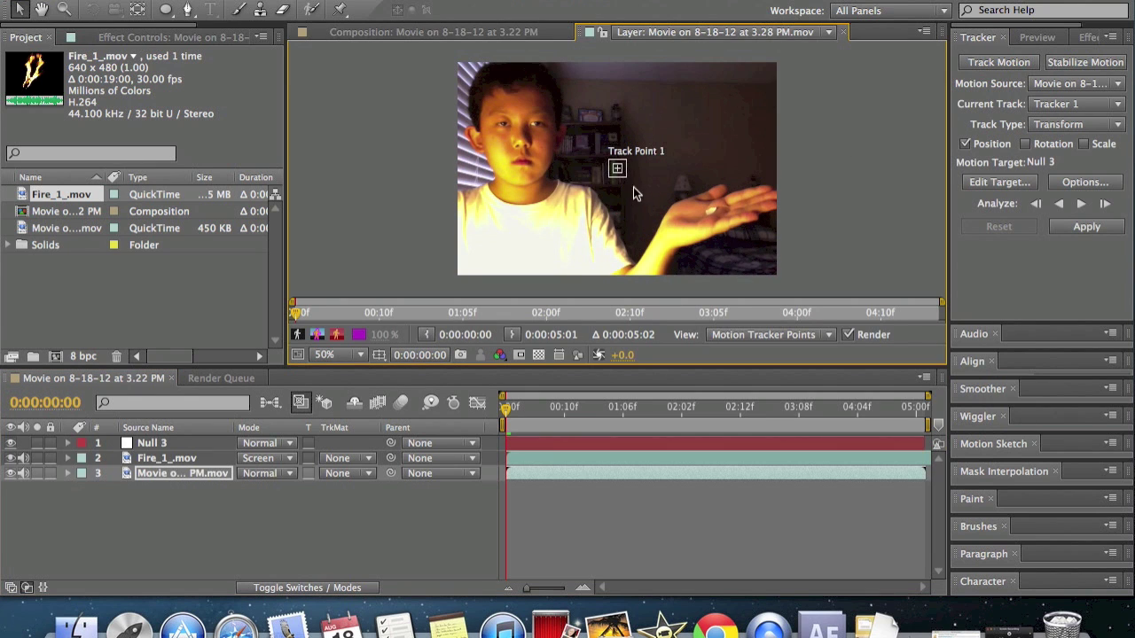
left_click_drag(628, 180, 713, 211)
left_click(1081, 204)
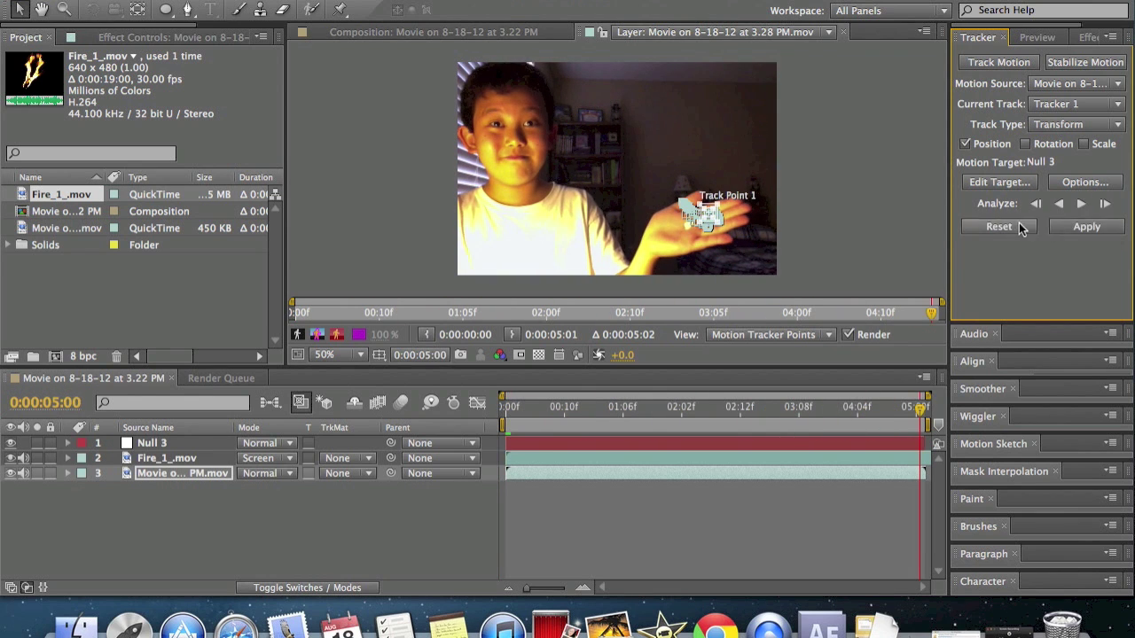
left_click(1017, 228)
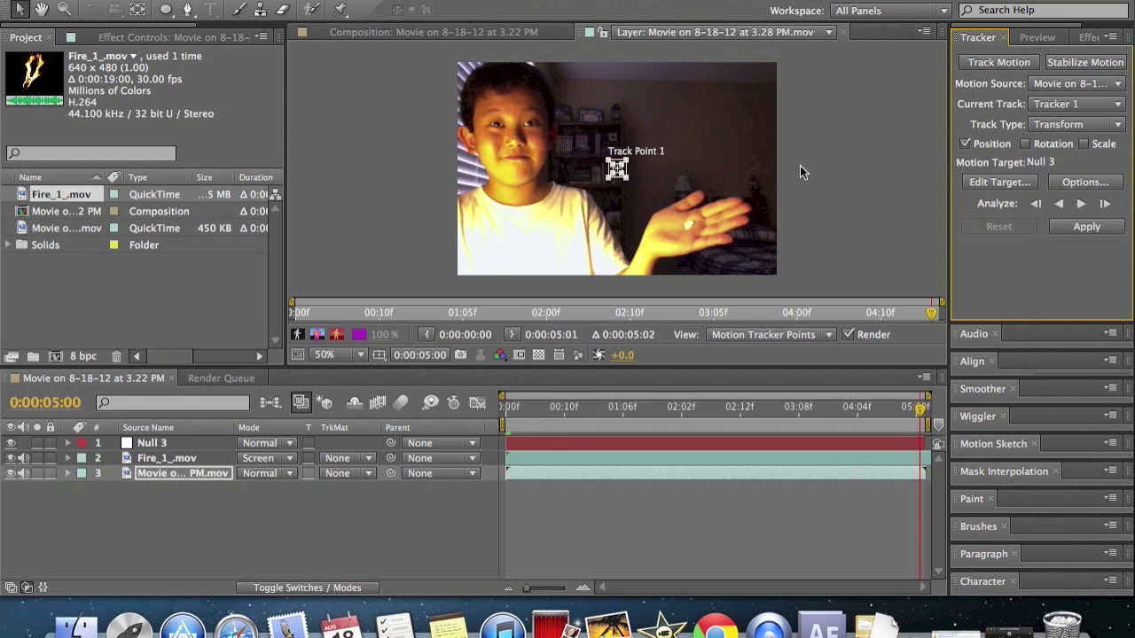
- Reposition Track Point 1 on the palm, analyze forward through the clip, and apply it to Null 3
left_click(630, 185)
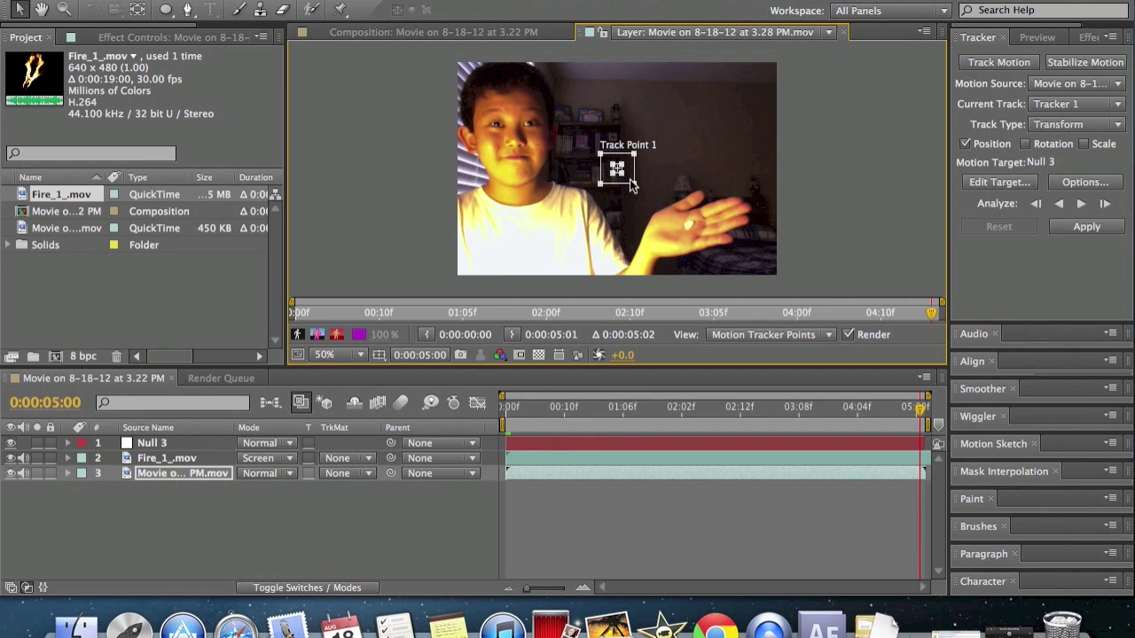
left_click_drag(632, 184, 693, 230)
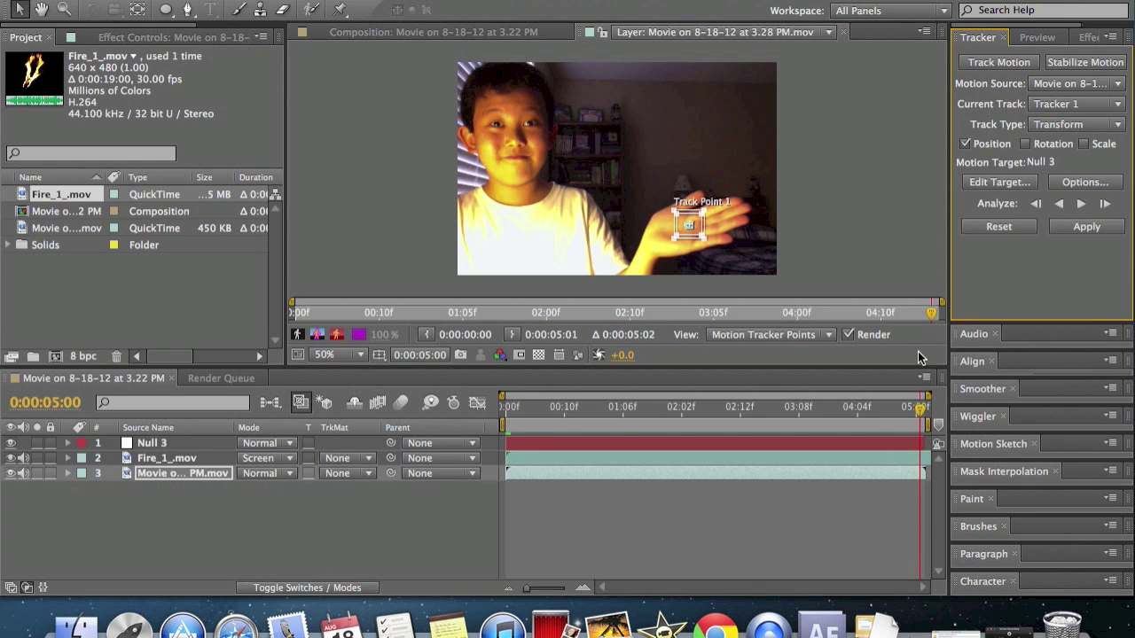
mouse_move(689, 225)
left_mouse_down()
mouse_move(710, 214)
mouse_move(689, 217)
left_mouse_up()
left_click(1081, 204)
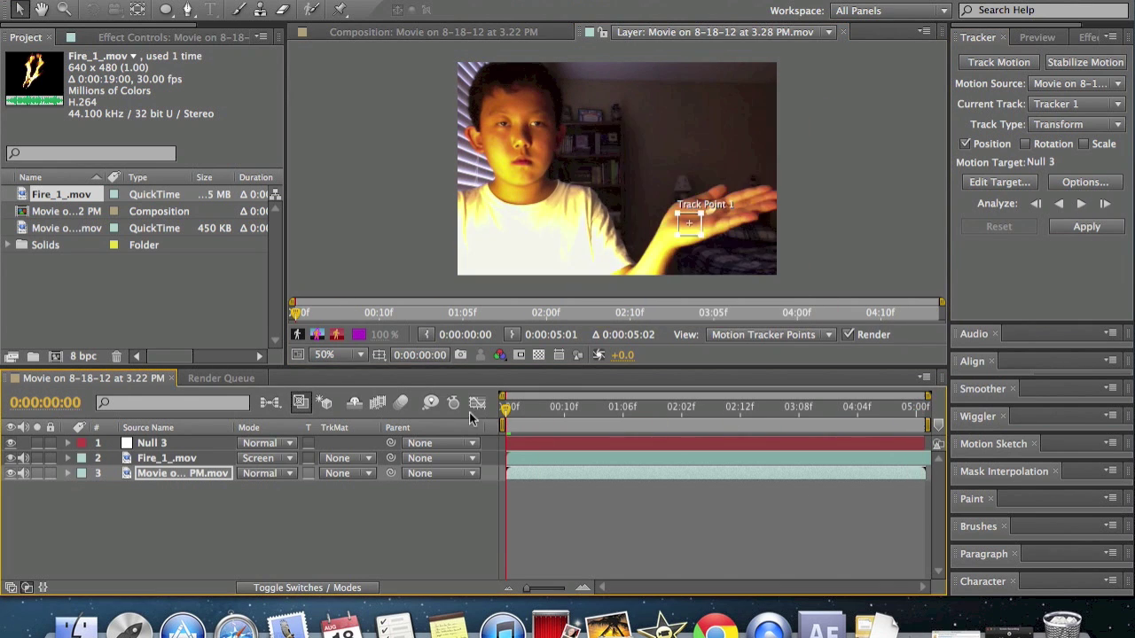
left_click_drag(689, 227, 718, 217)
left_click(1080, 204)
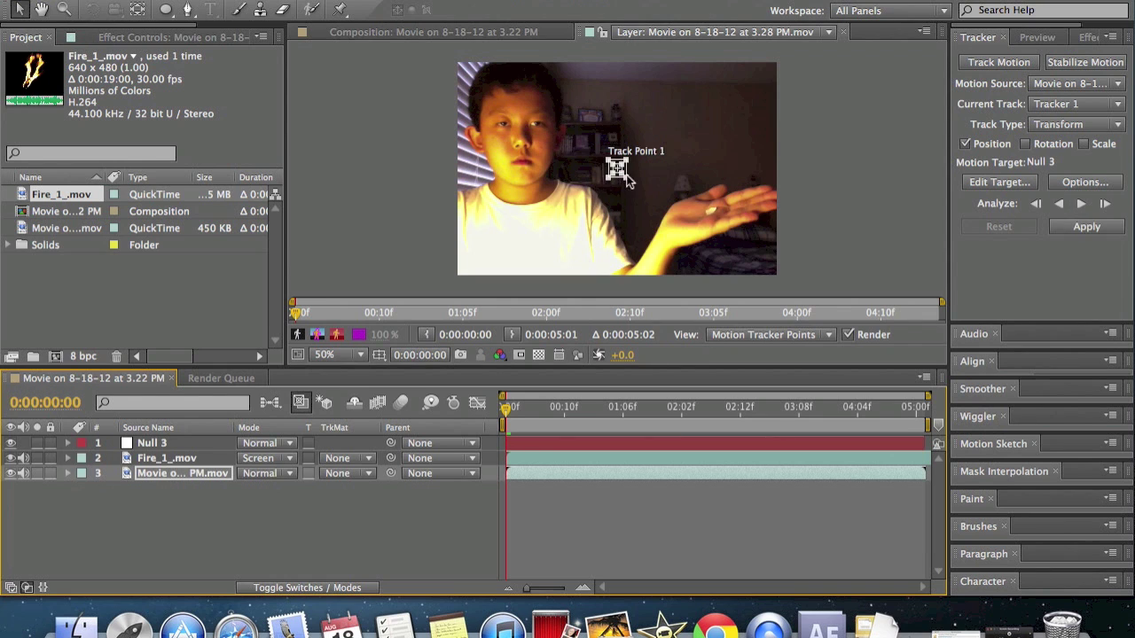
left_click_drag(579, 172, 731, 232)
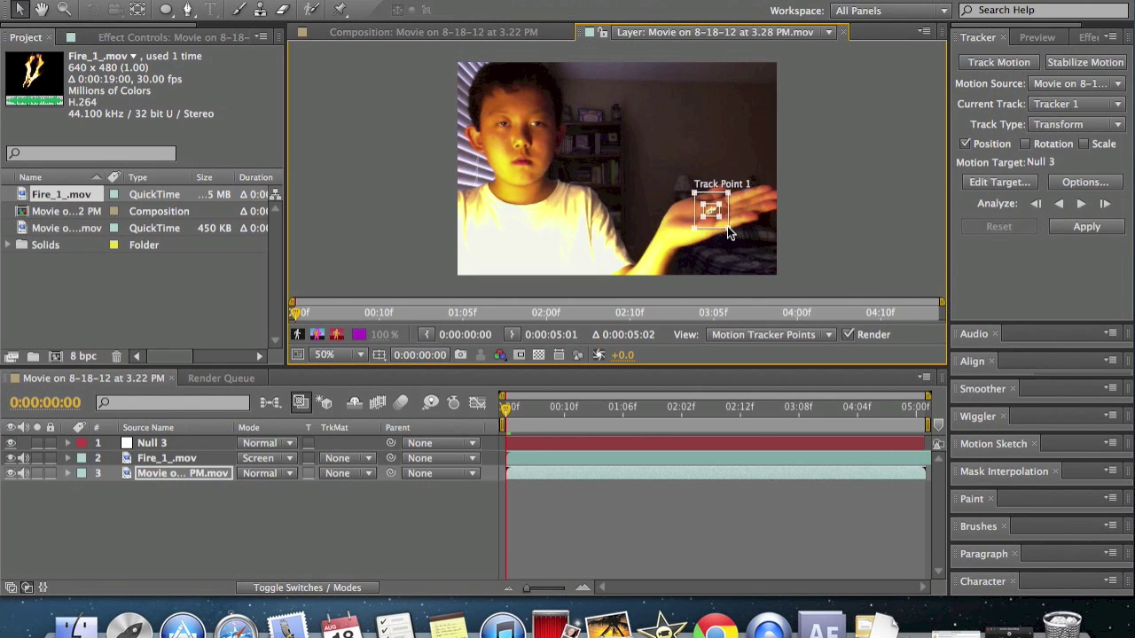
left_click(1081, 204)
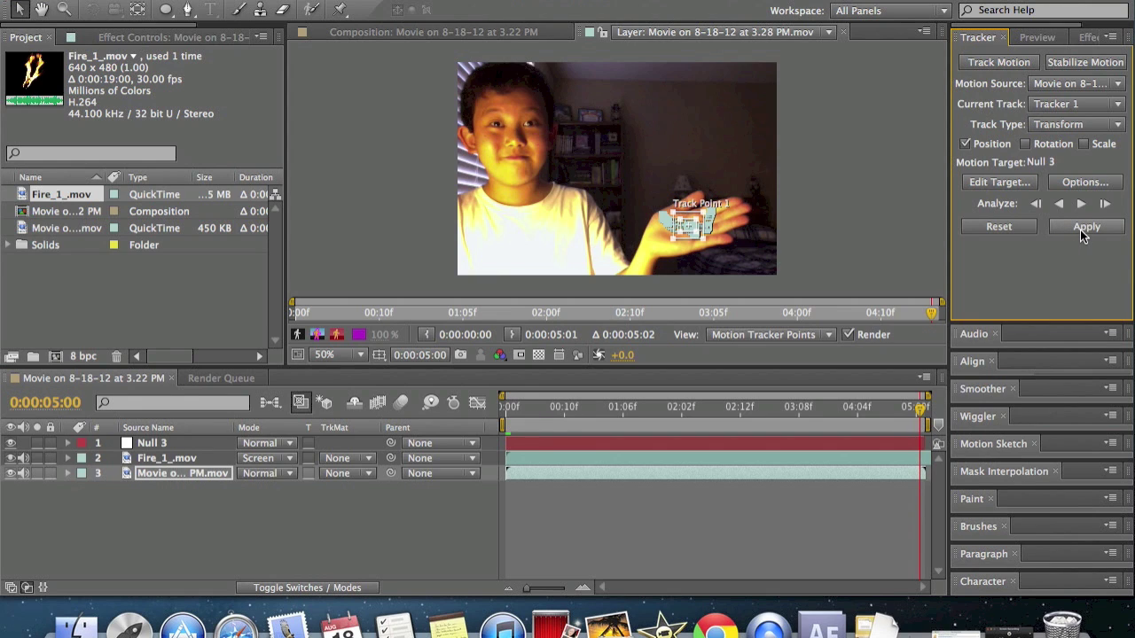
left_click(1080, 229)
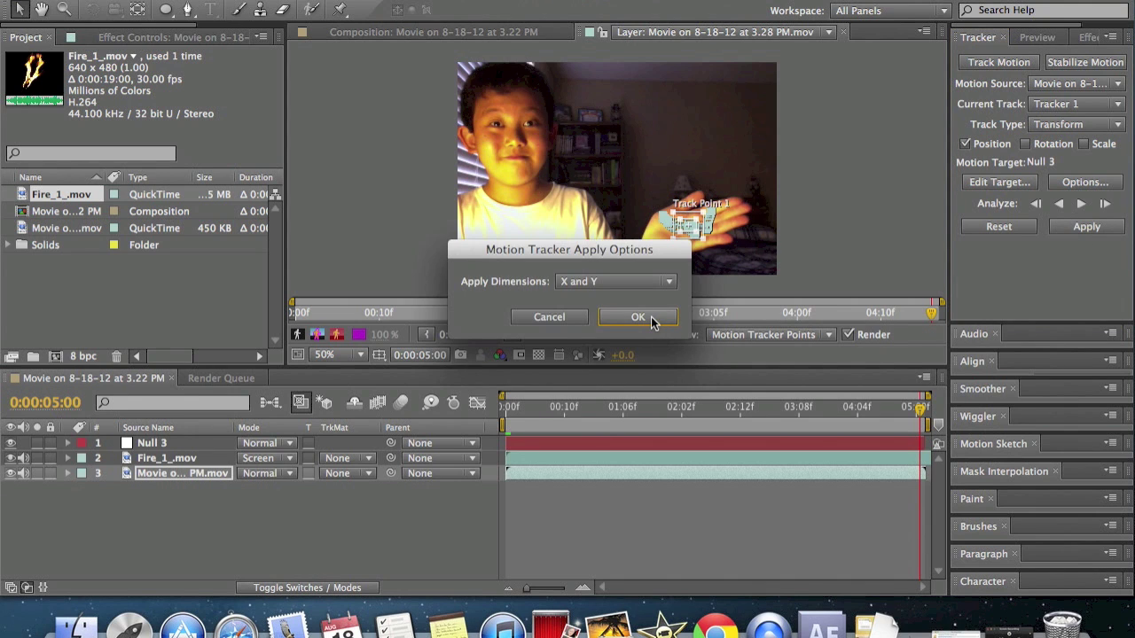
- Apply tracking in X and Y, collapse layer 3's trackers, and parent Fire_1_.mov to Null 3
left_click(638, 317)
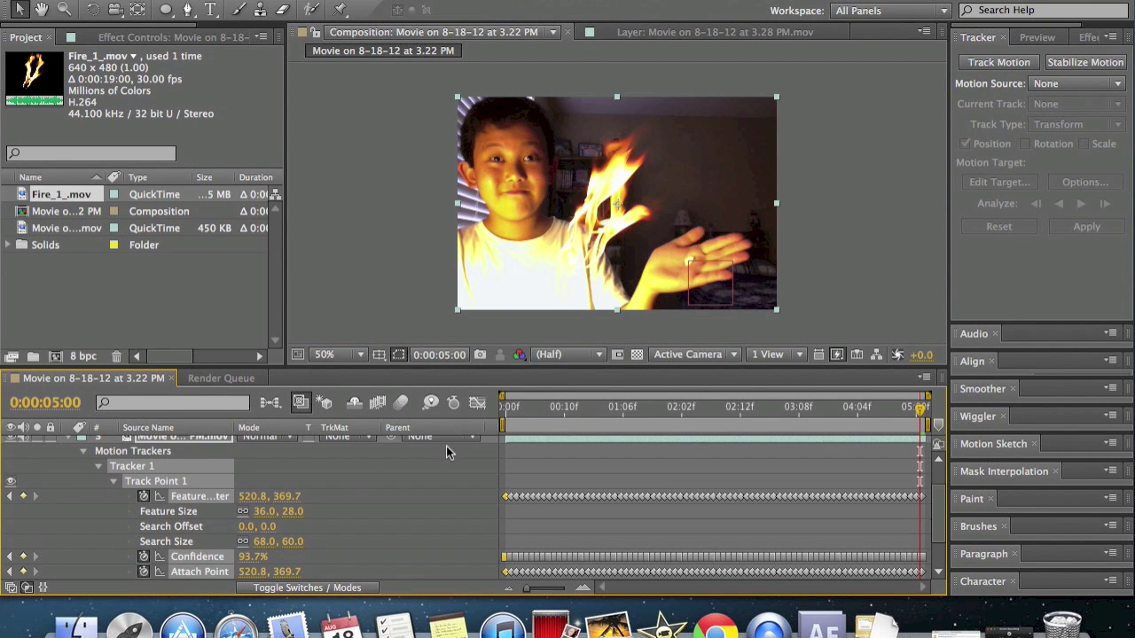
scroll(332, 477, "up", 1)
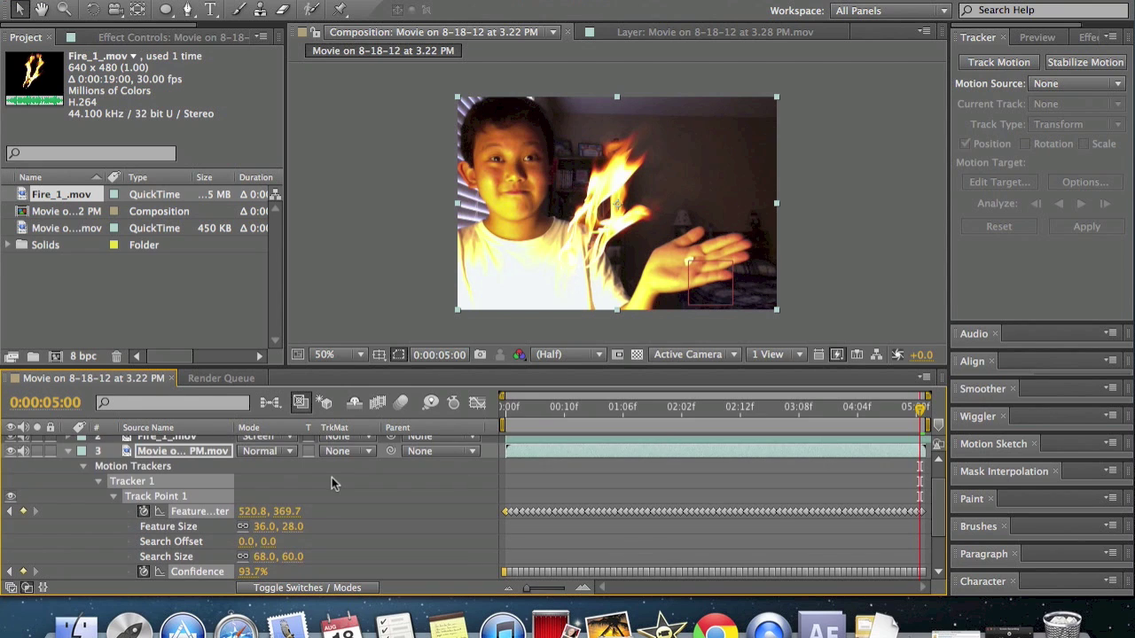
left_click(67, 452)
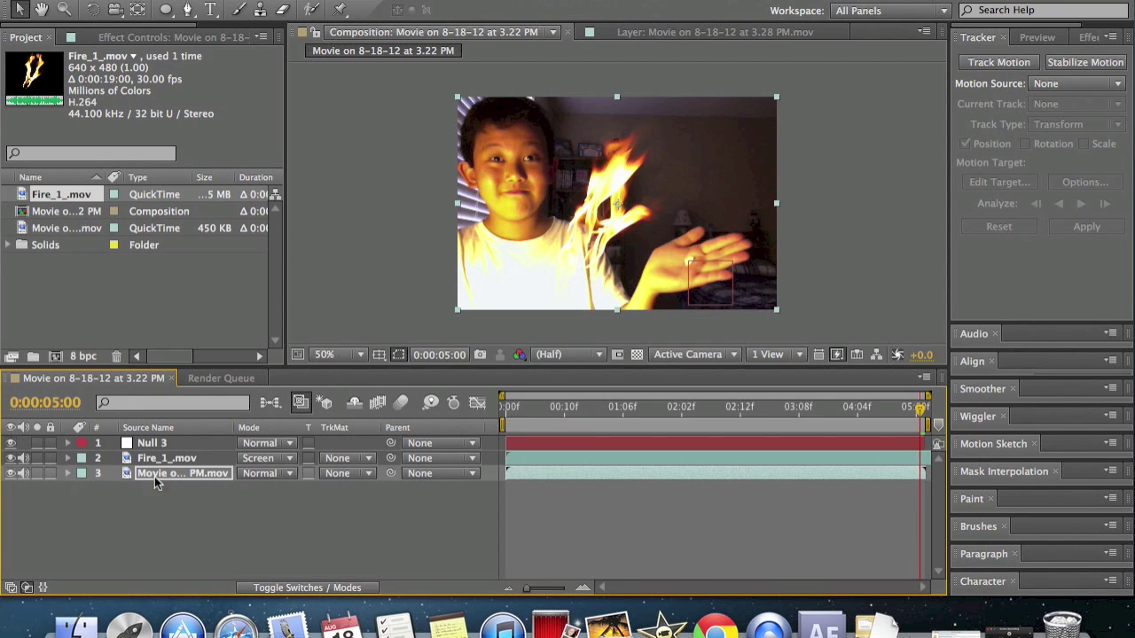
left_click_drag(391, 458, 124, 449)
- Scale Fire_1_.mov down and move it onto the open palm, scrubbing to check placement
left_click(165, 457)
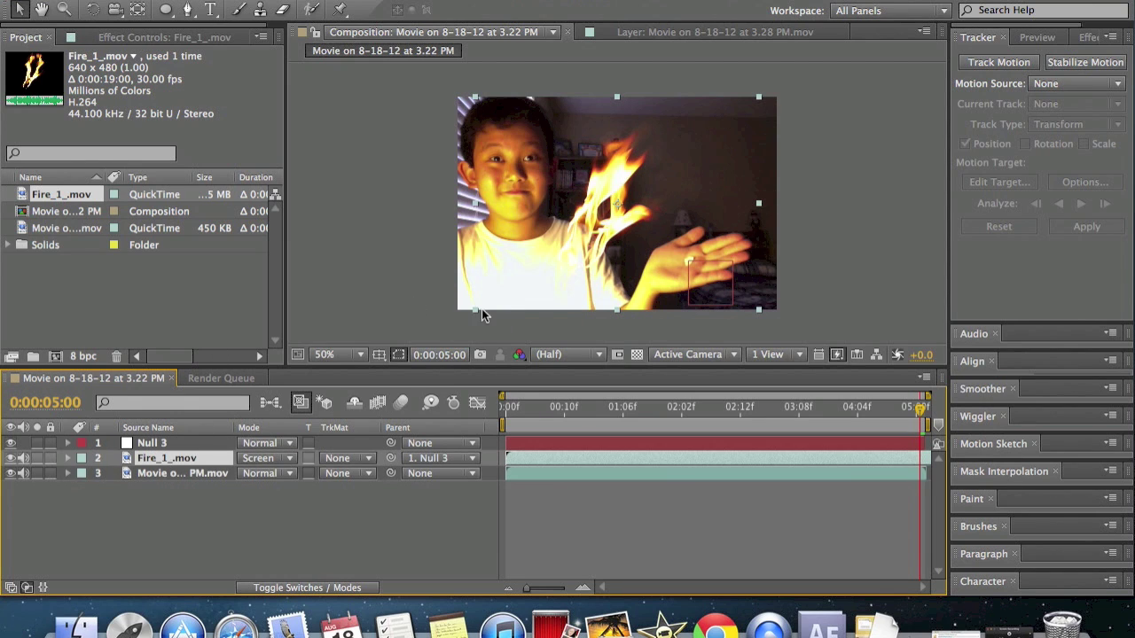
left_click_drag(476, 311, 534, 289)
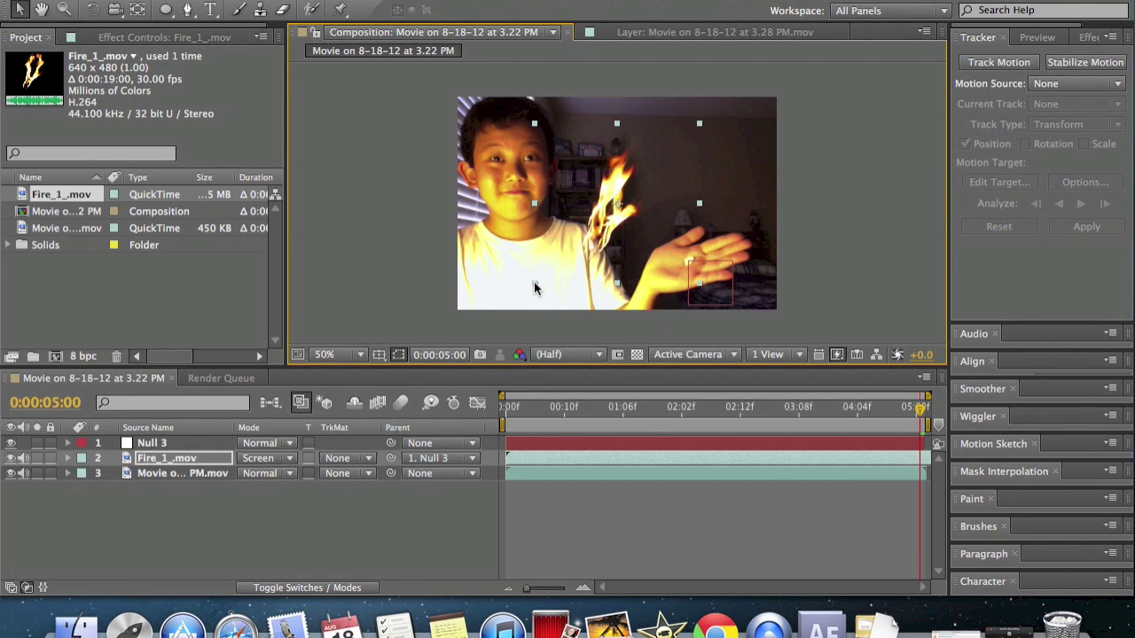
left_click_drag(594, 248, 690, 255)
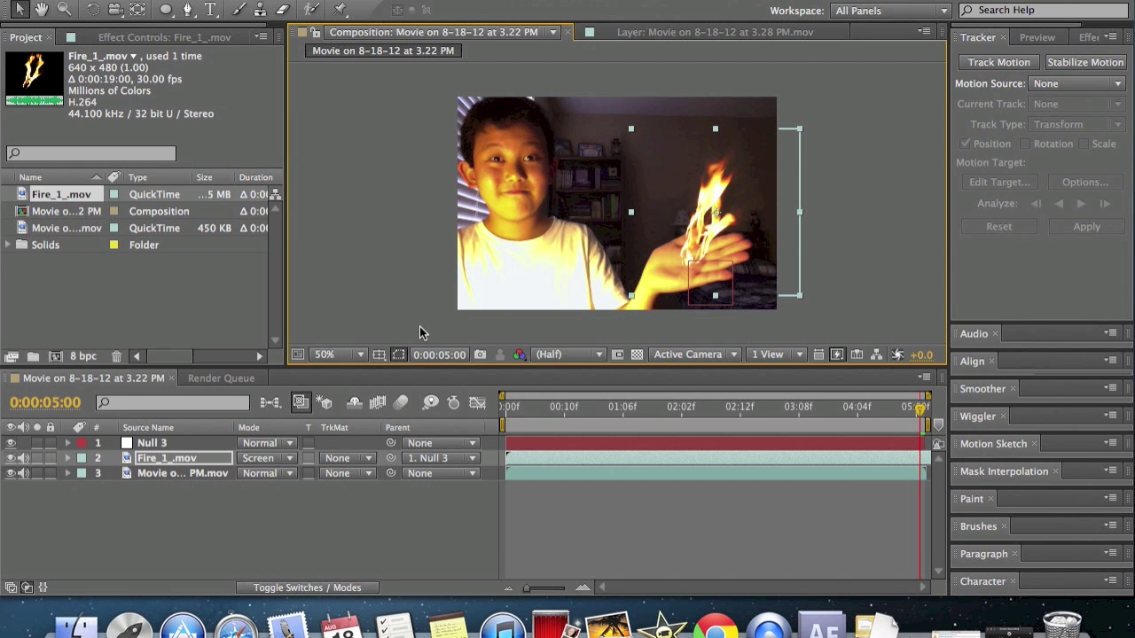
left_click_drag(933, 410, 917, 386)
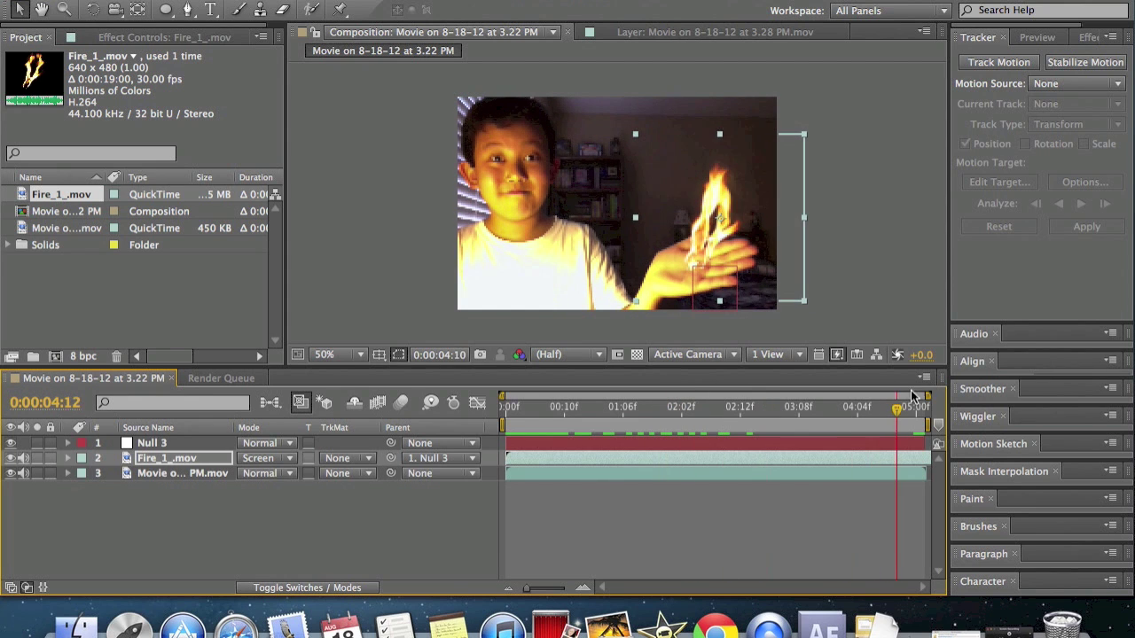
left_click(369, 499)
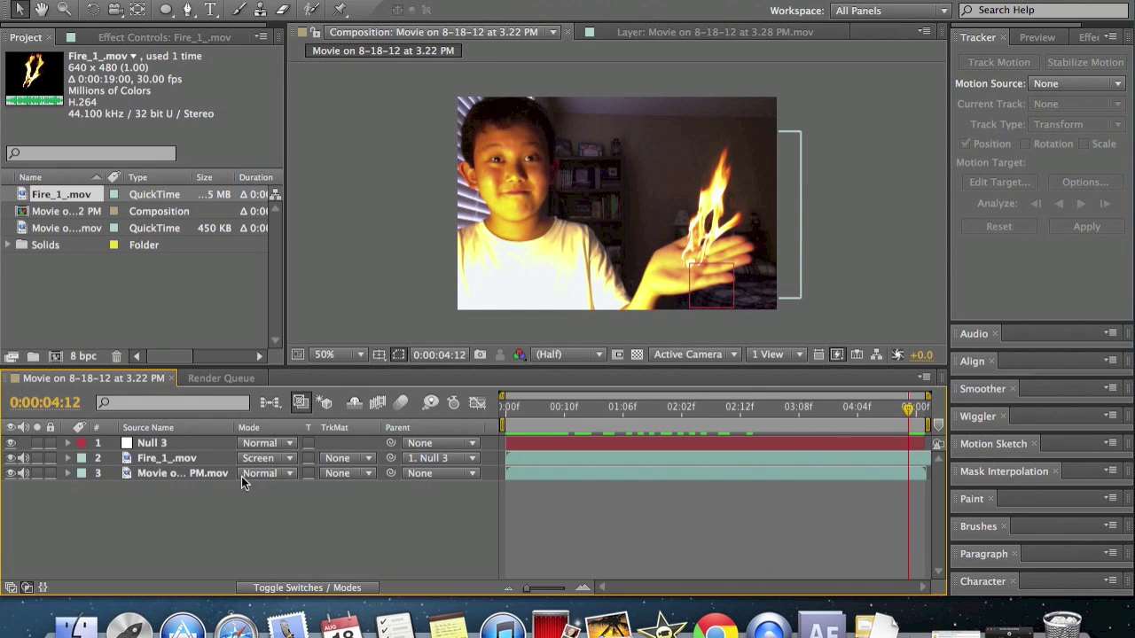
- At the last frame, nudge and narrow the fire onto the palm, then preview from the start
left_click(216, 458)
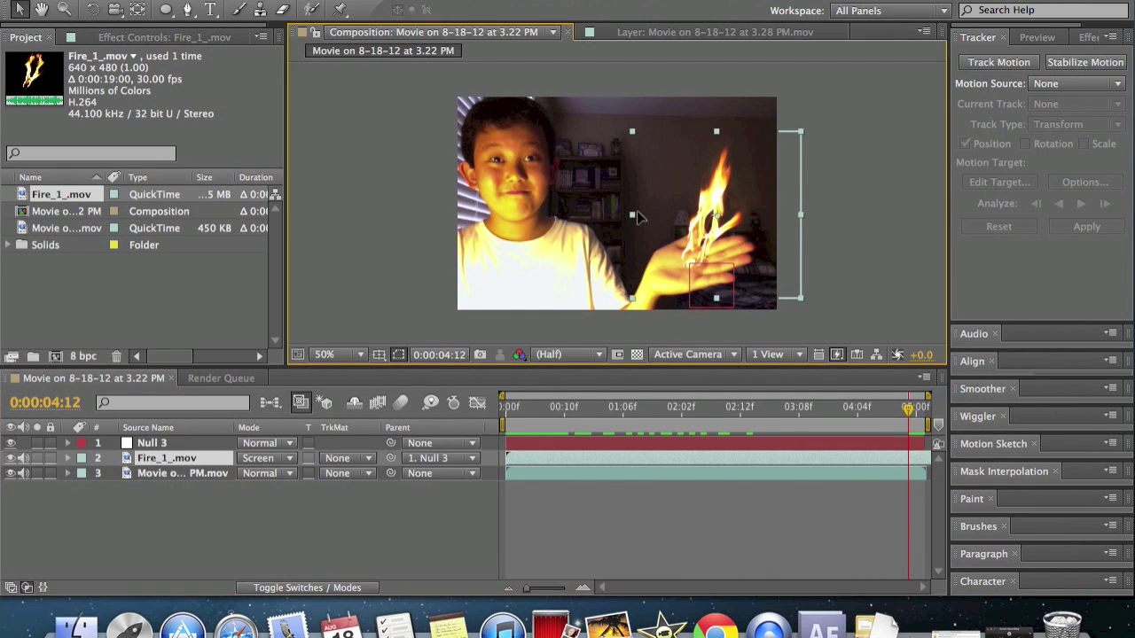
left_click_drag(620, 217, 553, 219)
mouse_move(701, 245)
left_mouse_down()
mouse_move(712, 246)
mouse_move(701, 245)
left_mouse_up()
left_click(239, 533)
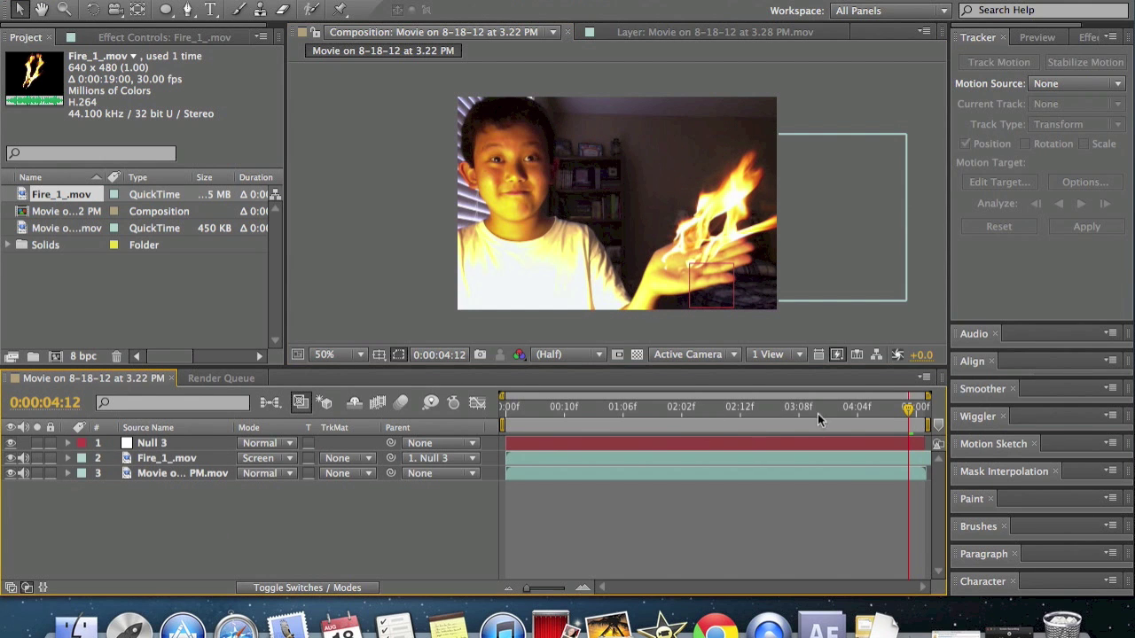
left_click_drag(908, 407, 451, 391)
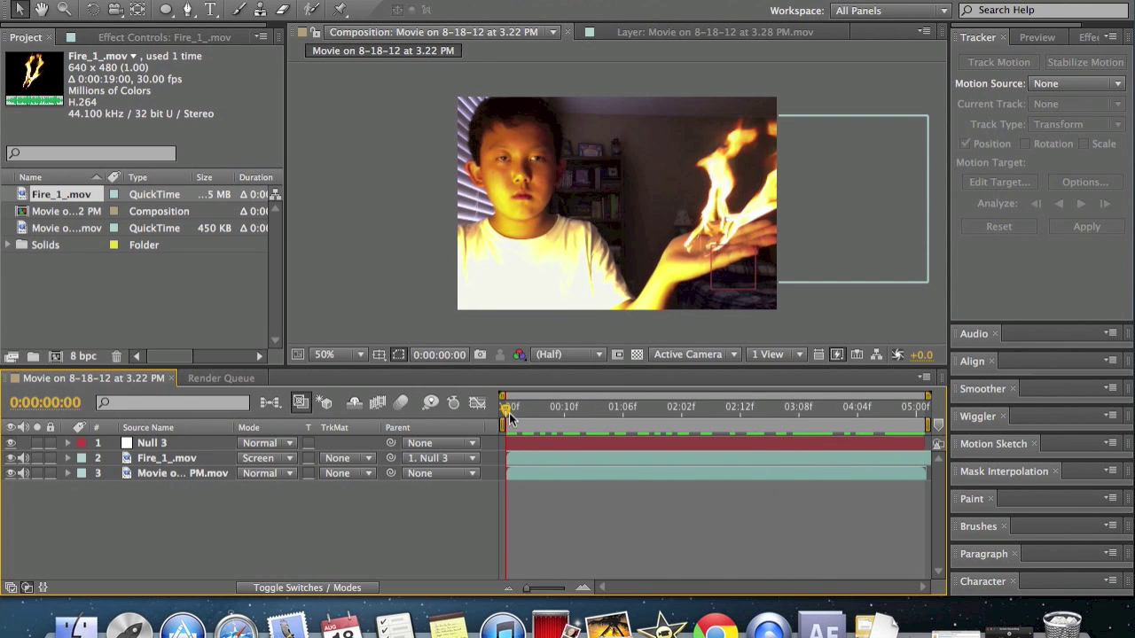
left_click_drag(509, 413, 462, 421)
- Duplicate the webcam layer with Cmd+D and set the upper copy, layer 3, to Add blend mode
left_click(173, 474)
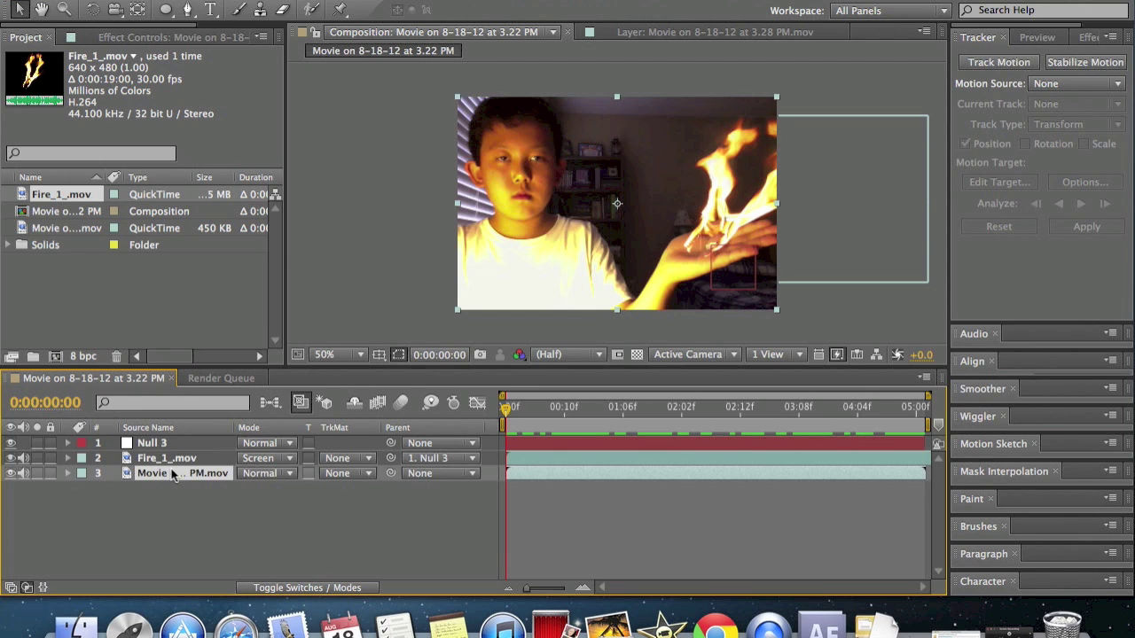
key("super+d")
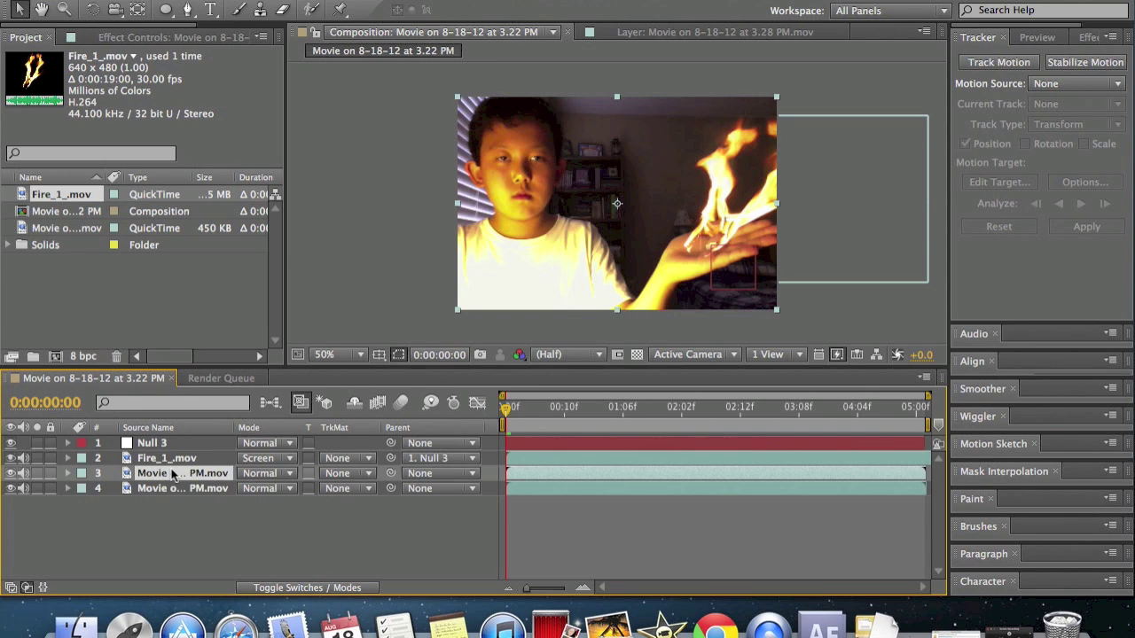
left_click(264, 473)
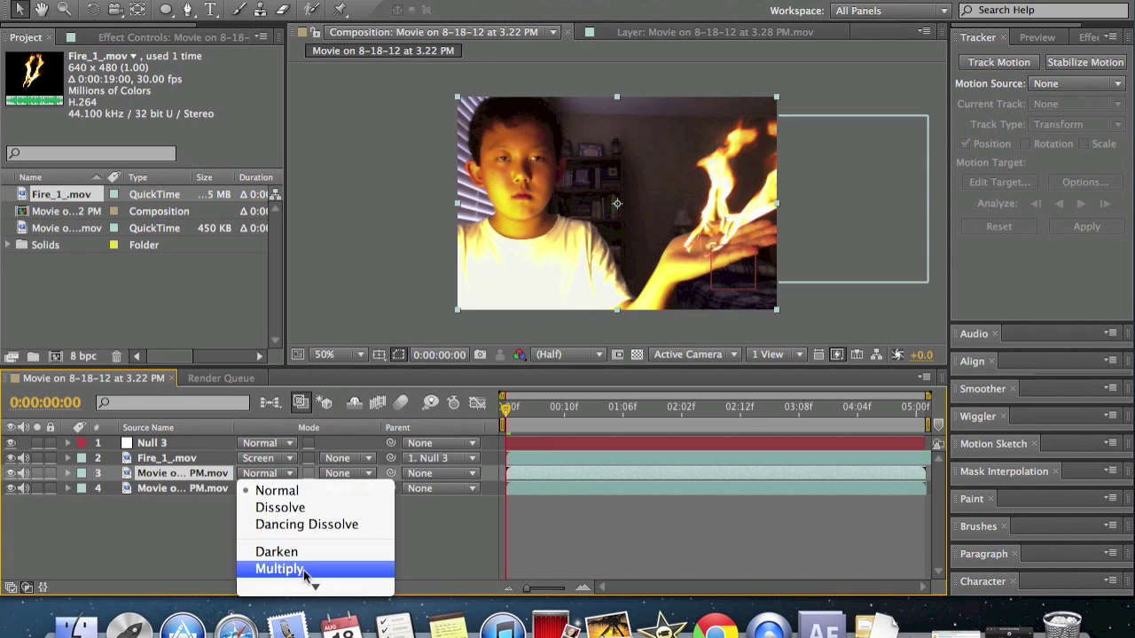
scroll(309, 578, "down", 5)
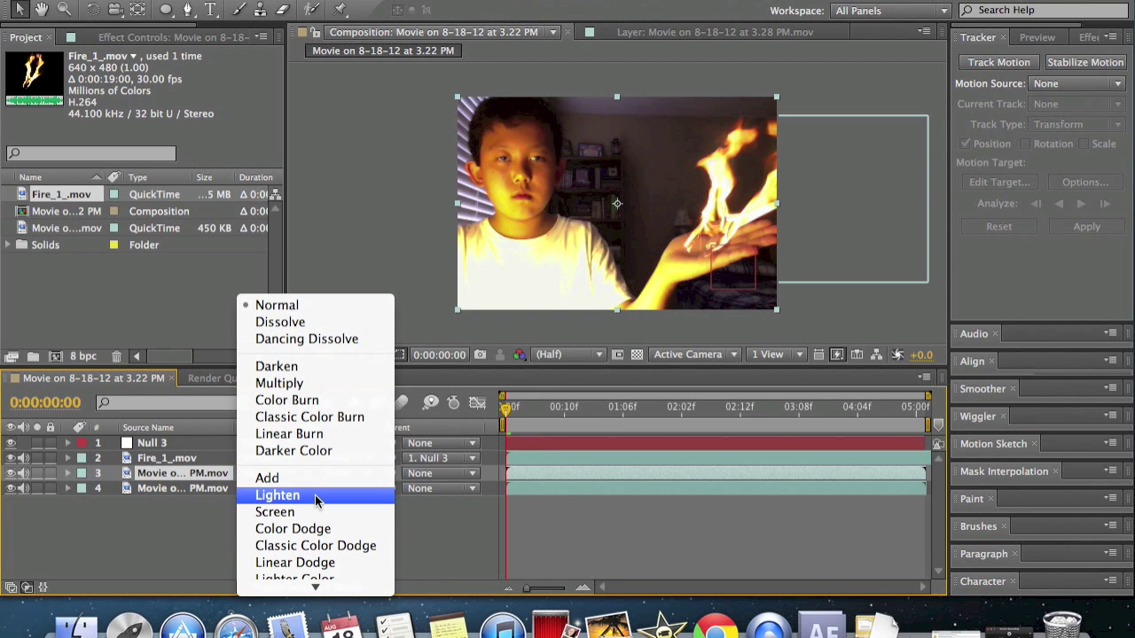
left_click(287, 481)
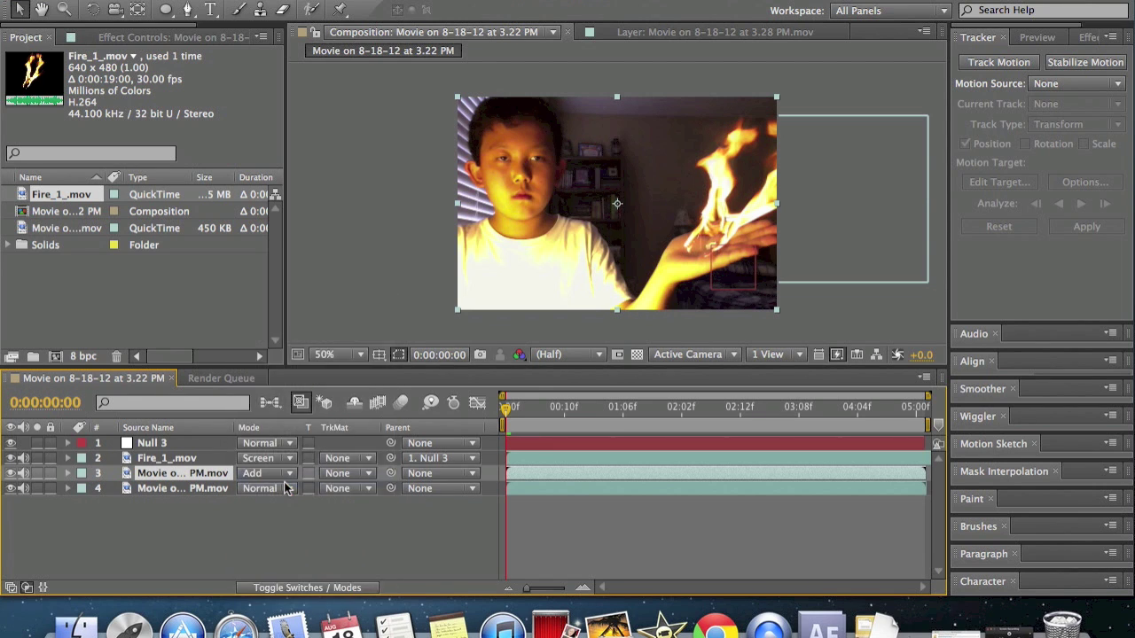
left_click(165, 10)
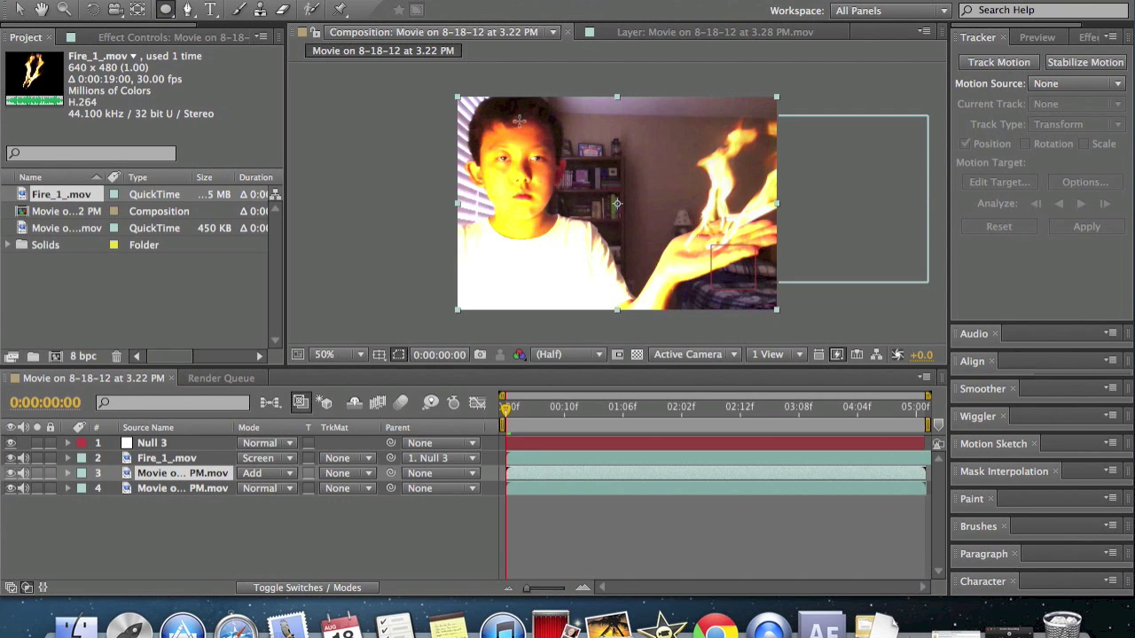
- Draw ellipse masks over the face and chest on layer 3, then reshape the chest mask's points
left_click_drag(519, 120, 551, 213)
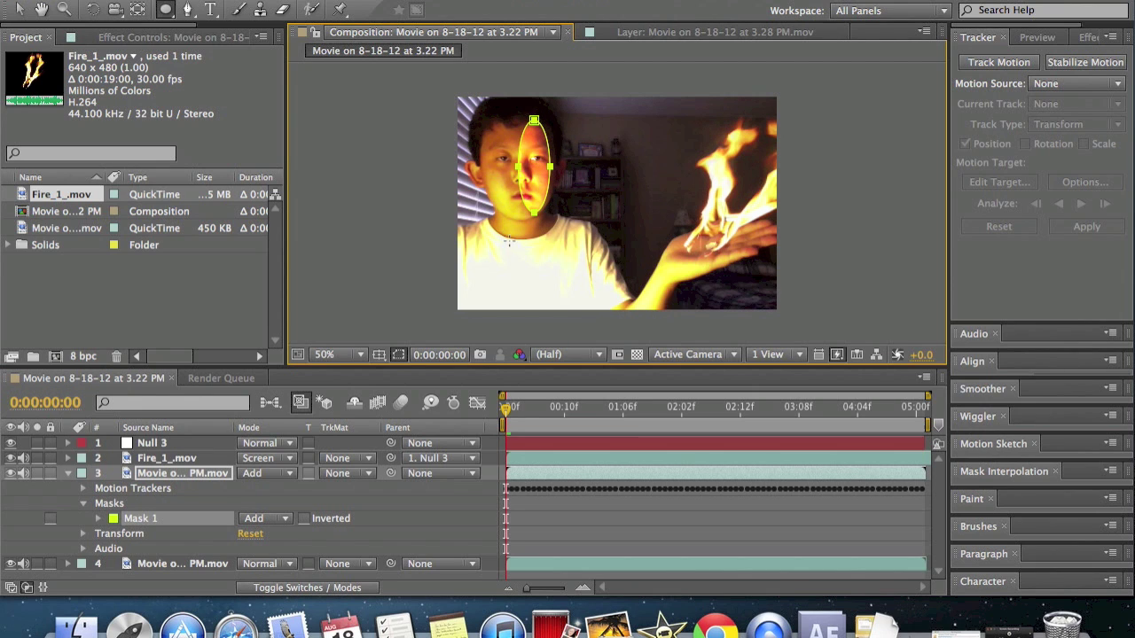
left_click_drag(439, 227, 623, 362)
left_click(19, 8)
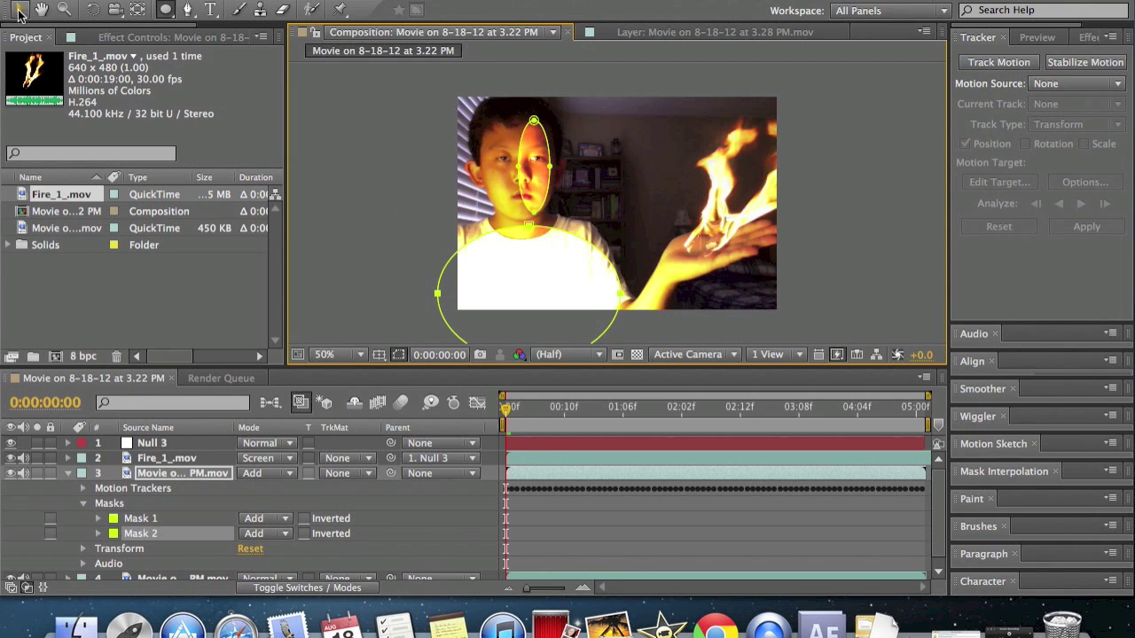
left_click_drag(372, 193, 493, 272)
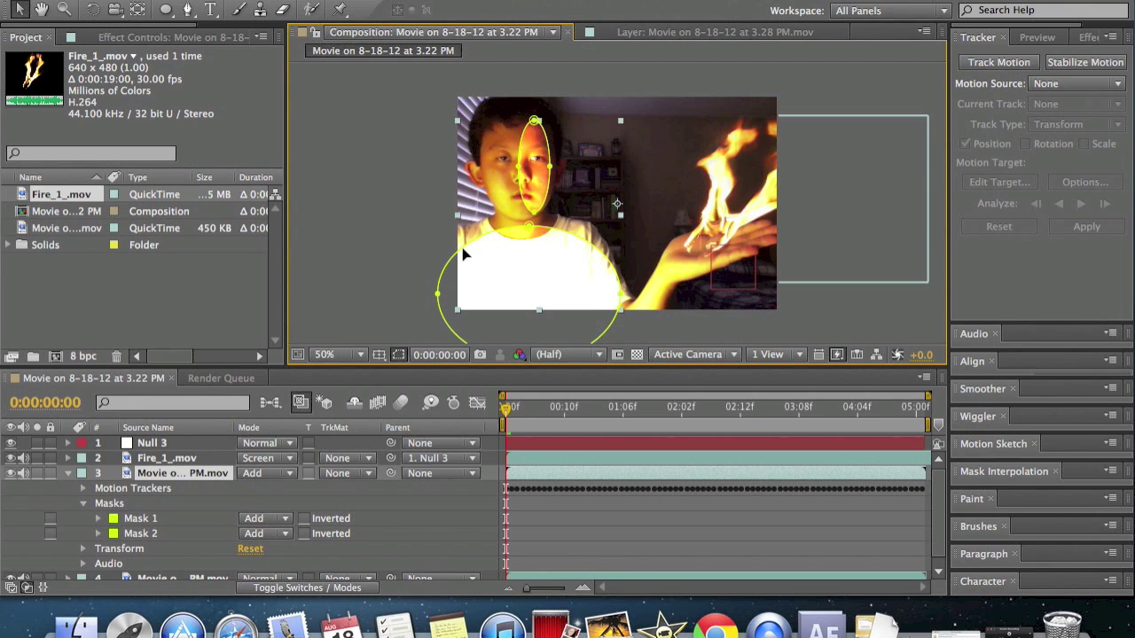
left_click(514, 229)
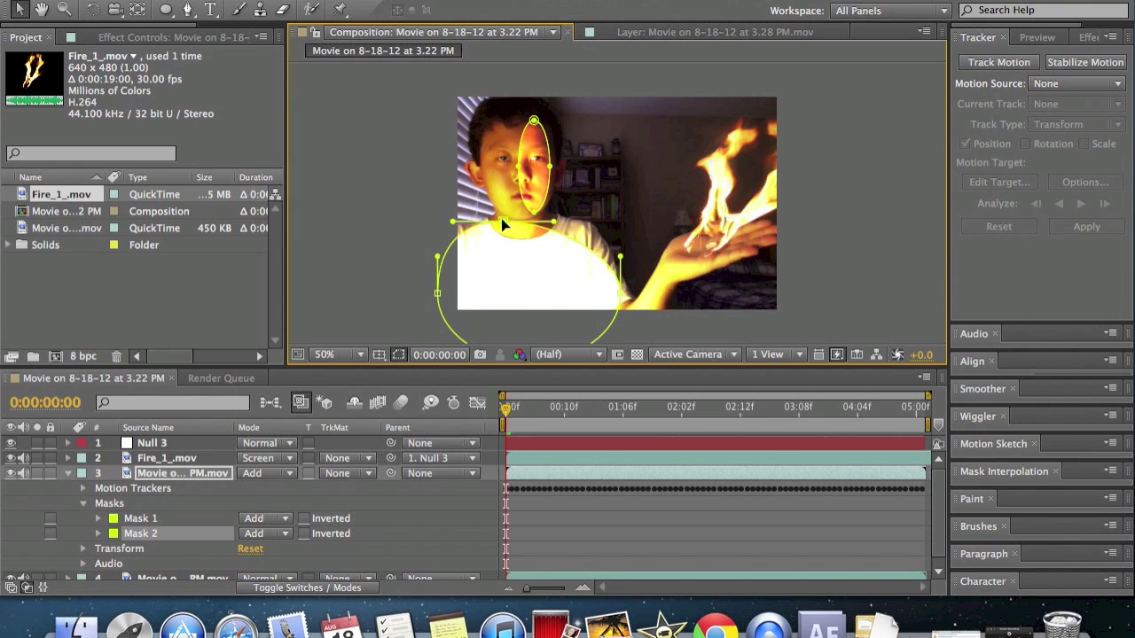
left_click_drag(501, 218, 494, 215)
left_click(618, 287)
left_click_drag(618, 287, 606, 249)
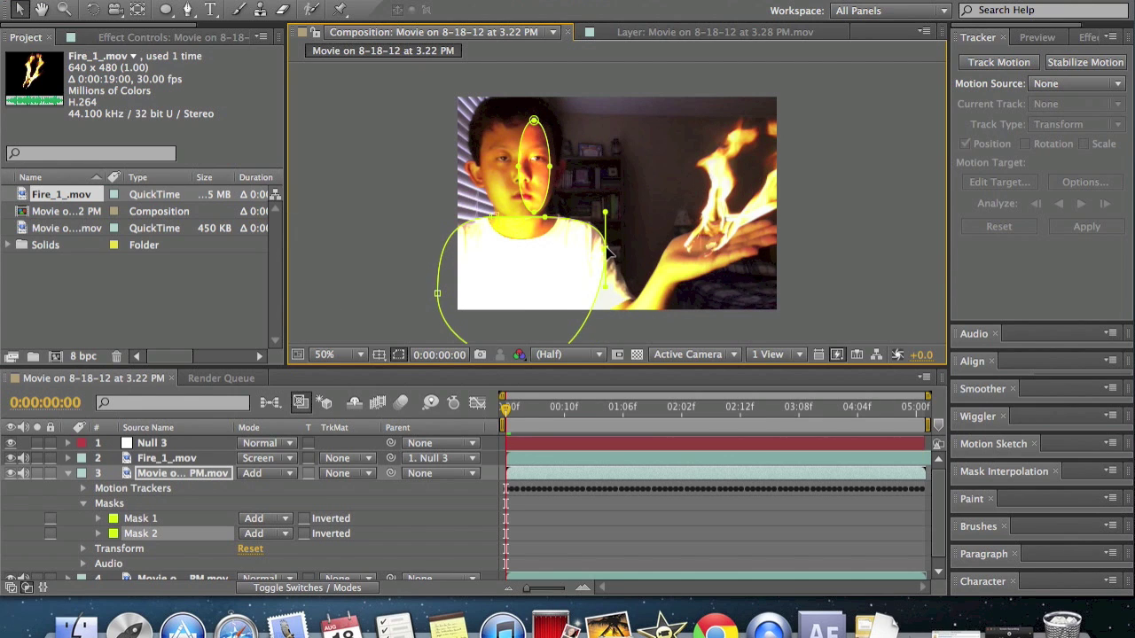
- Draw a third ellipse around the flaming hand and stretch it upward into a tall oval
left_click(163, 9)
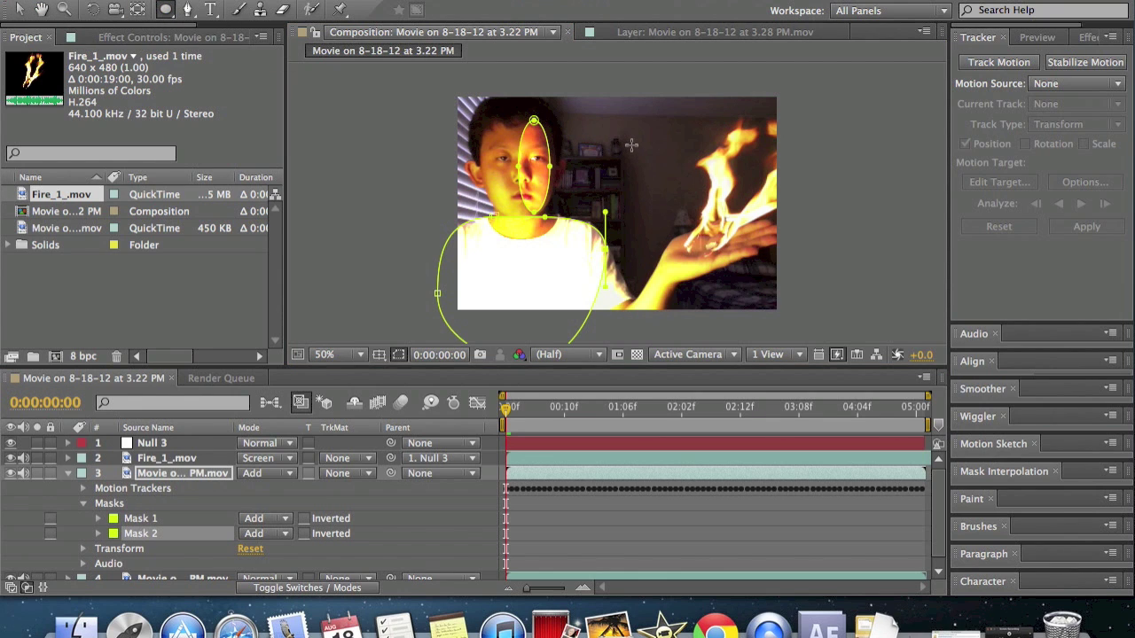
left_click_drag(631, 144, 823, 333)
left_click(18, 9)
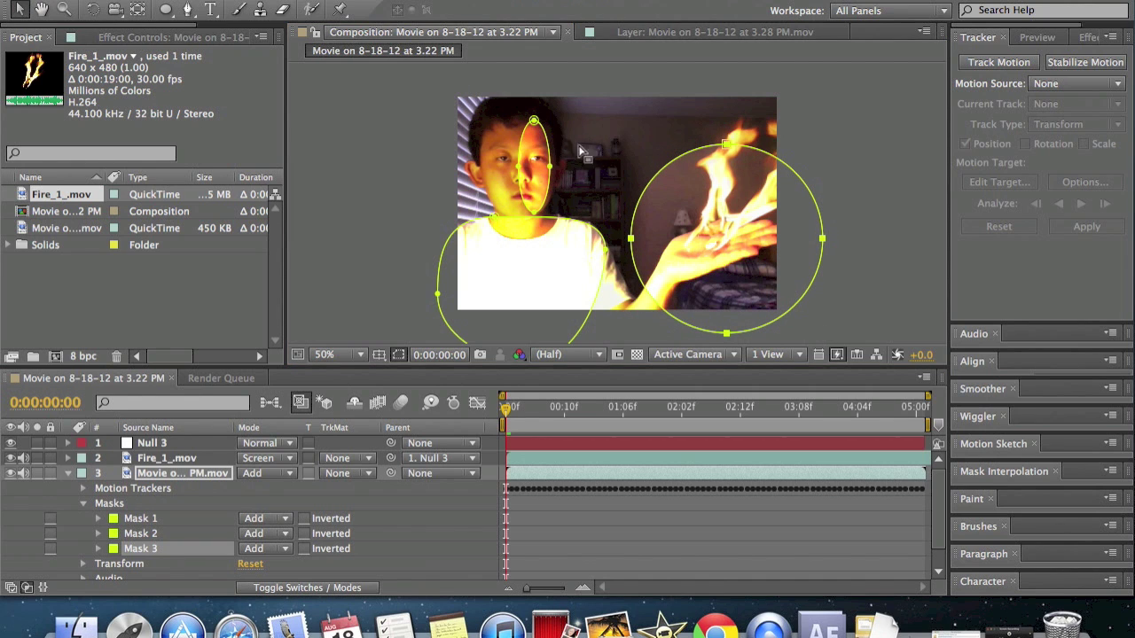
left_click(723, 173)
left_click_drag(726, 143, 775, 62)
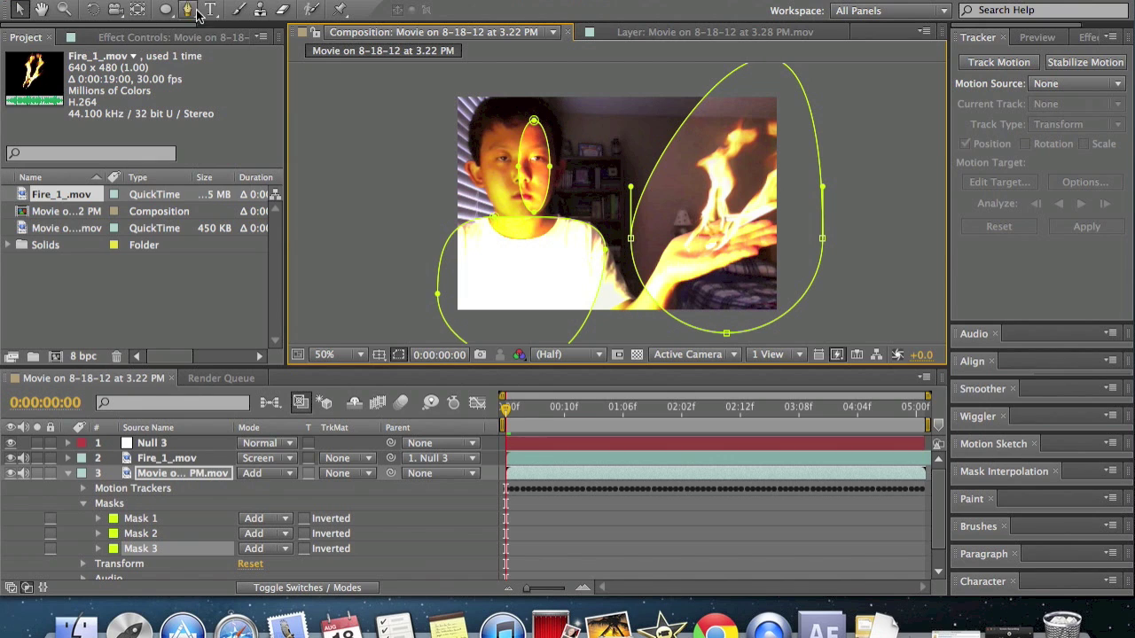
- Select all three masks on layer 3 and set their feather to 83 pixels
left_click(155, 518)
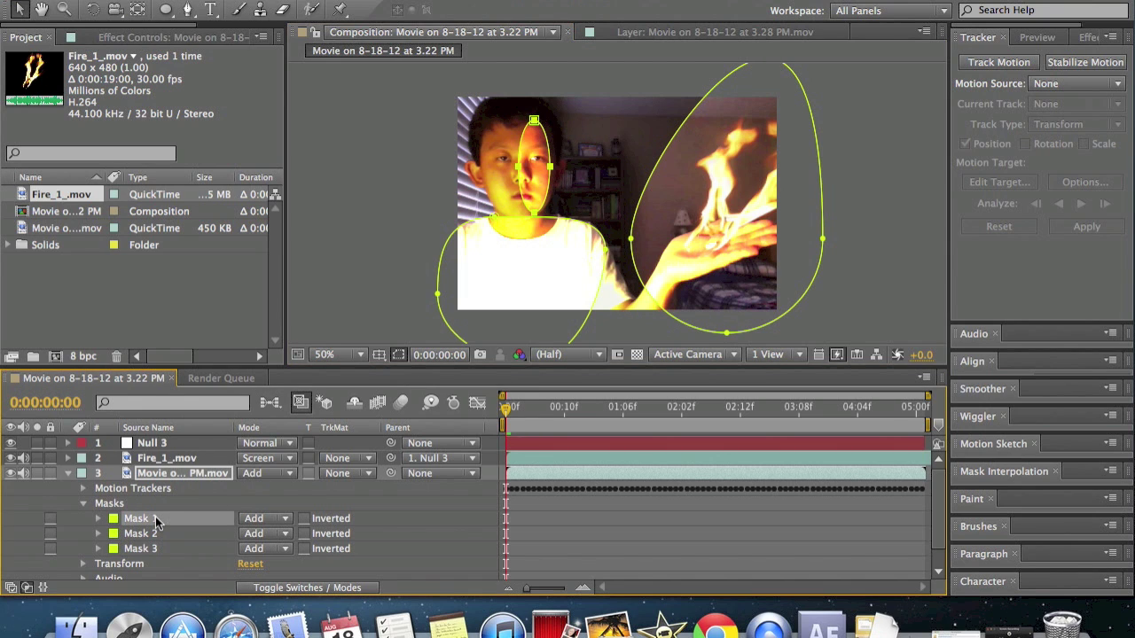
left_click(149, 549, "shift")
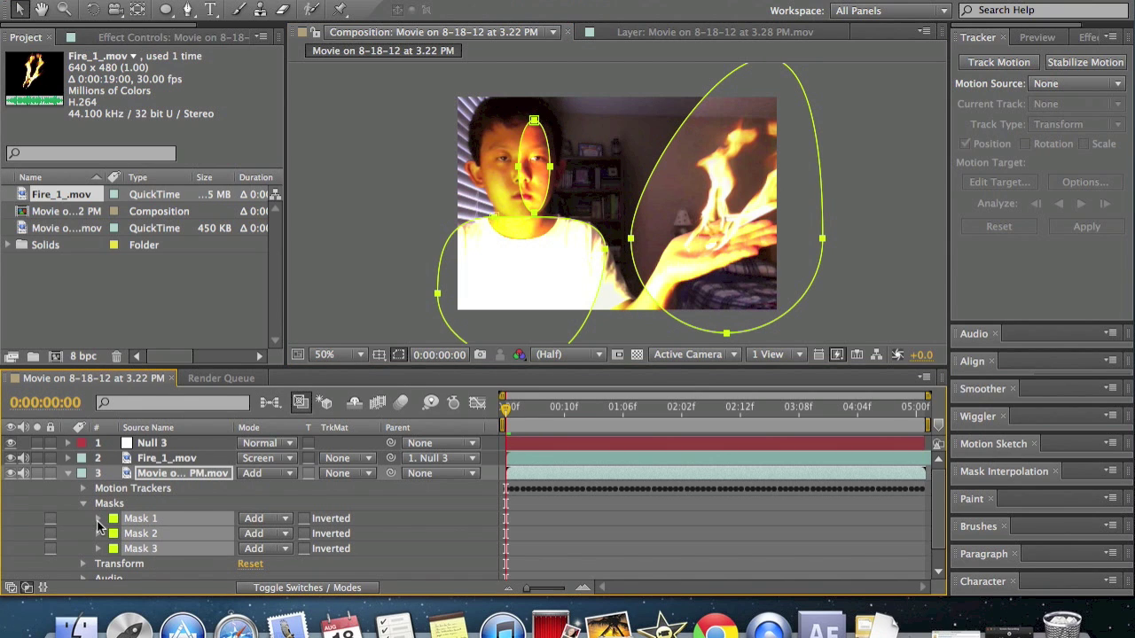
left_click(99, 520)
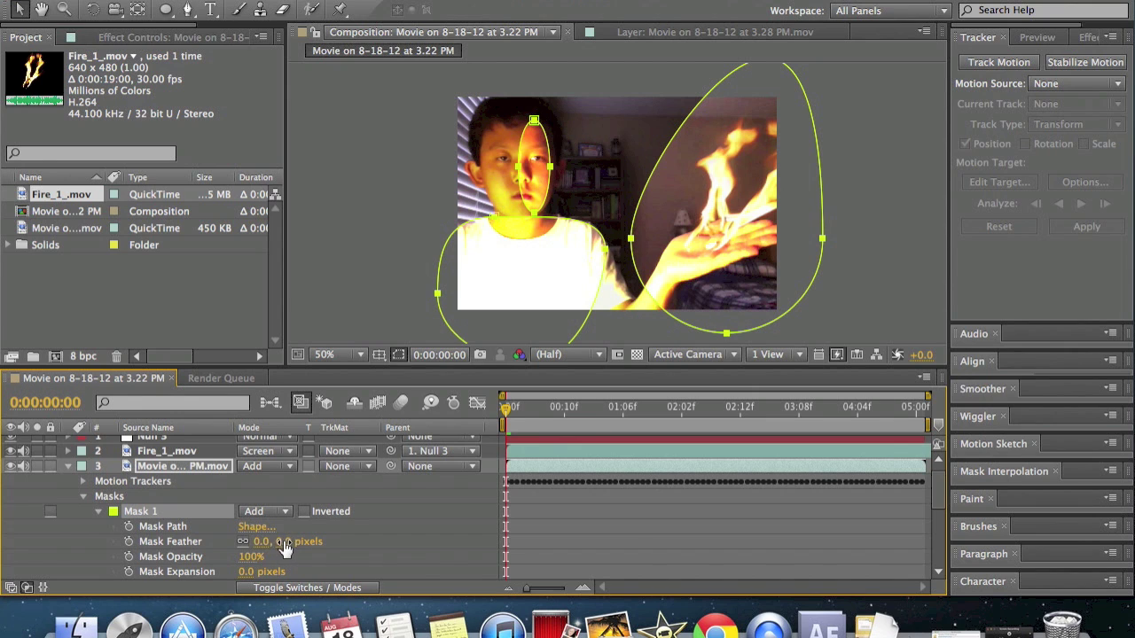
left_click_drag(284, 547, 357, 542)
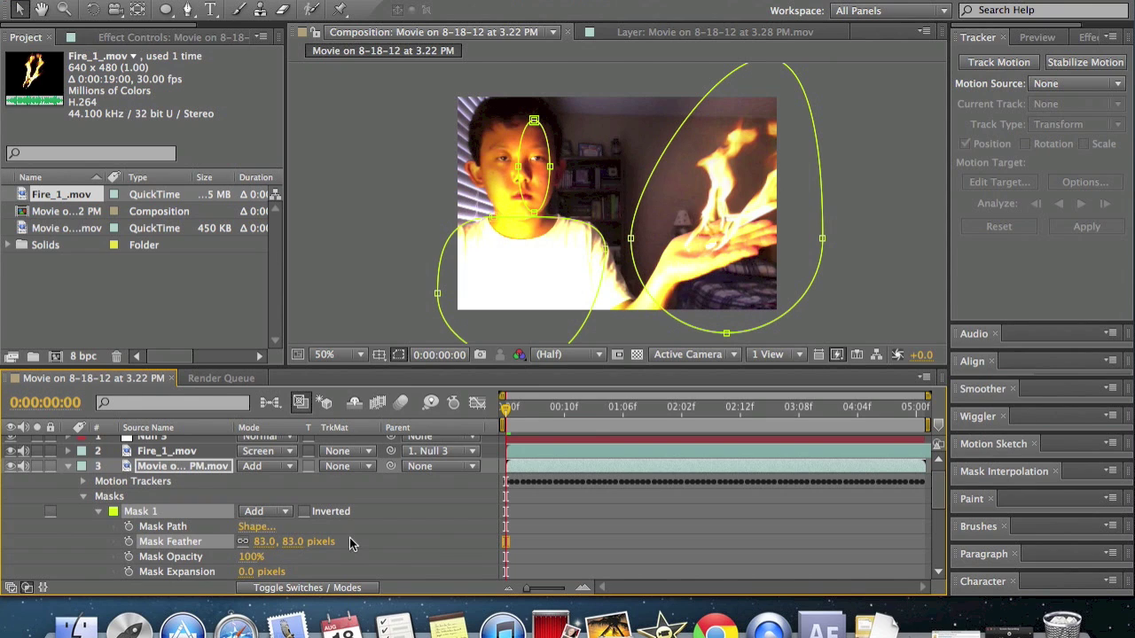
- Collapse Mask 1, Mask 2, Mask 3 and layer 3's property list in the timeline
left_click(103, 518)
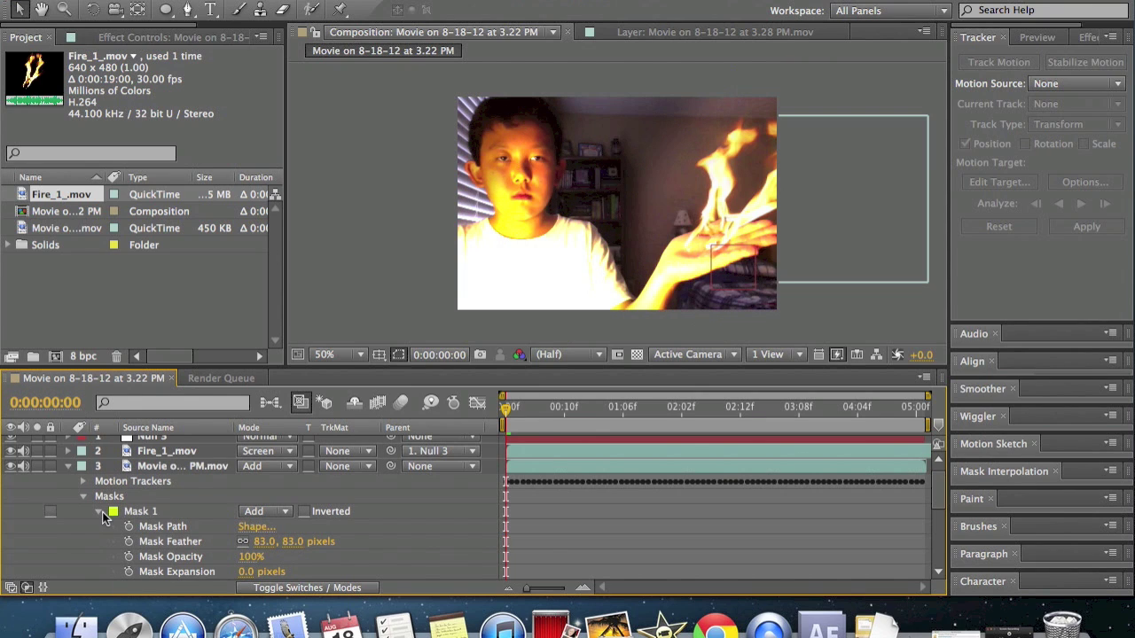
left_click(100, 512)
left_click(99, 527)
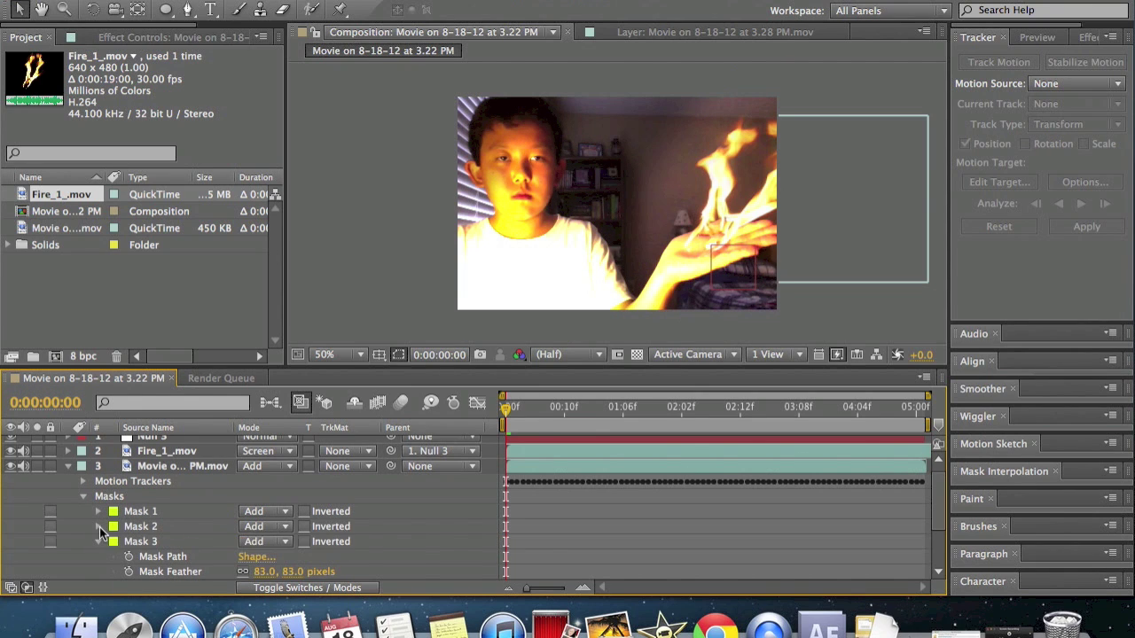
left_click(98, 542)
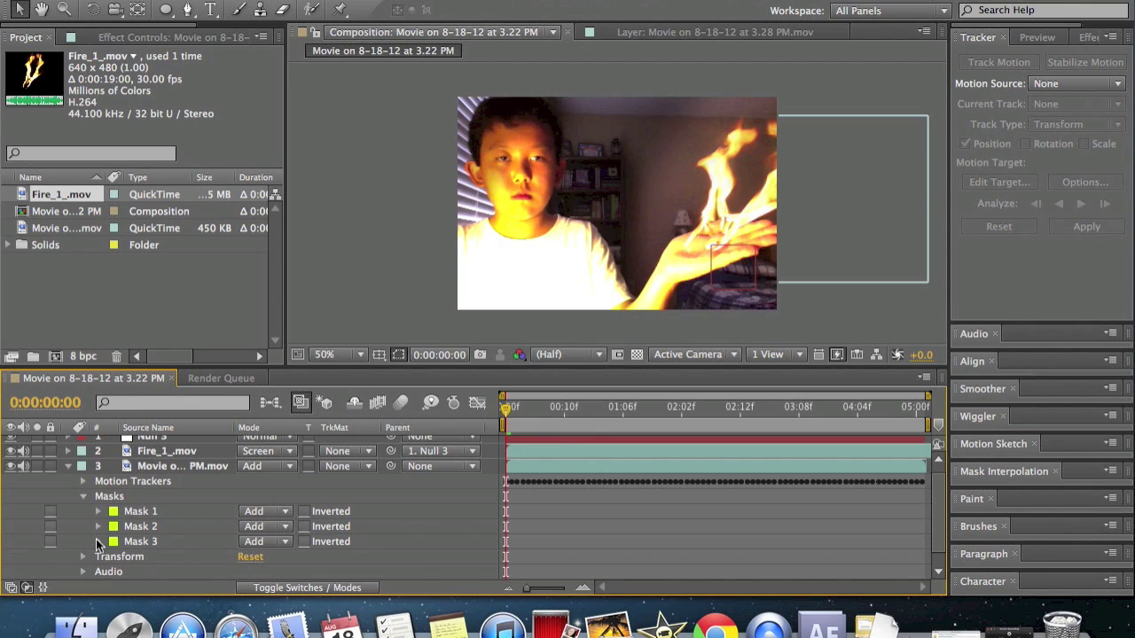
left_click(67, 466)
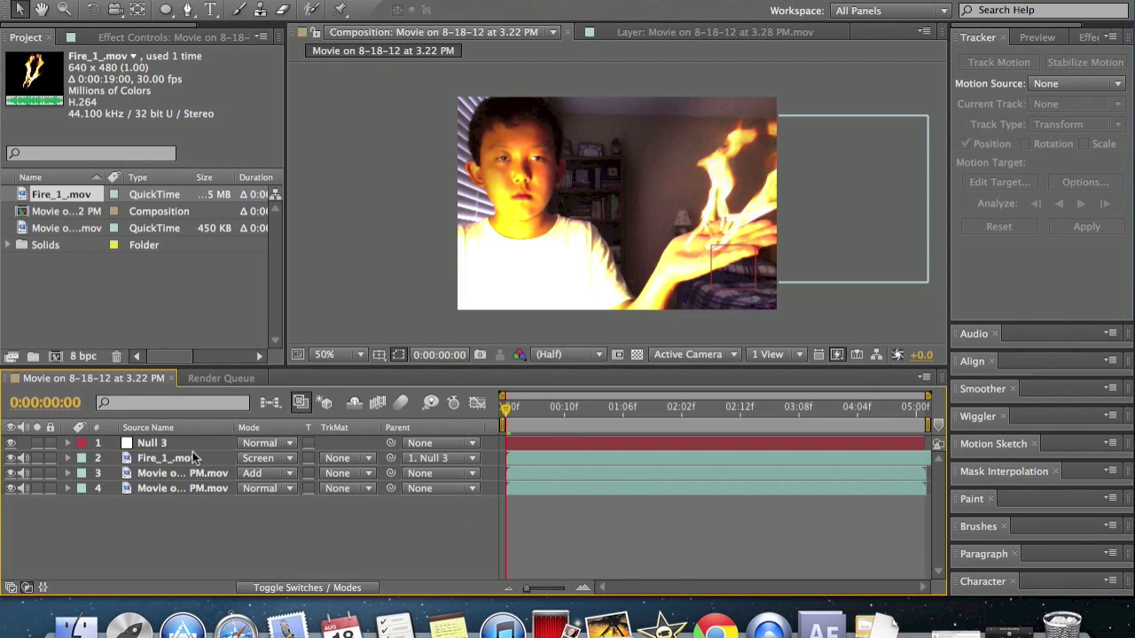
- Reveal layer 3's Opacity with T, enable its stopwatch, and key it down to 0% at frame 1
left_click(122, 474)
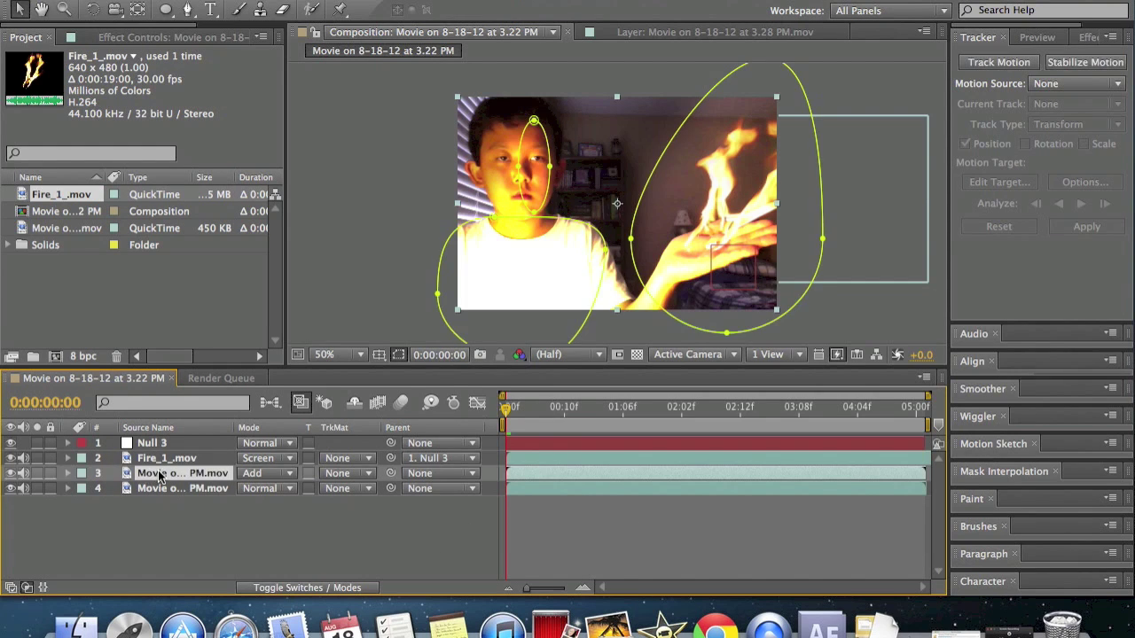
key("t")
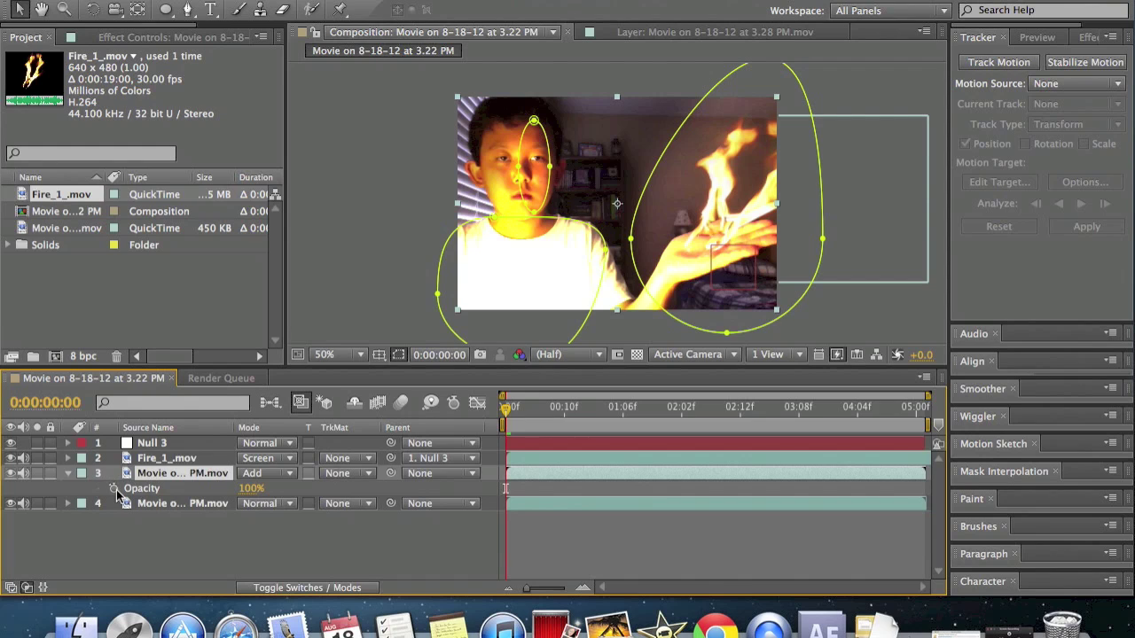
left_click(114, 488)
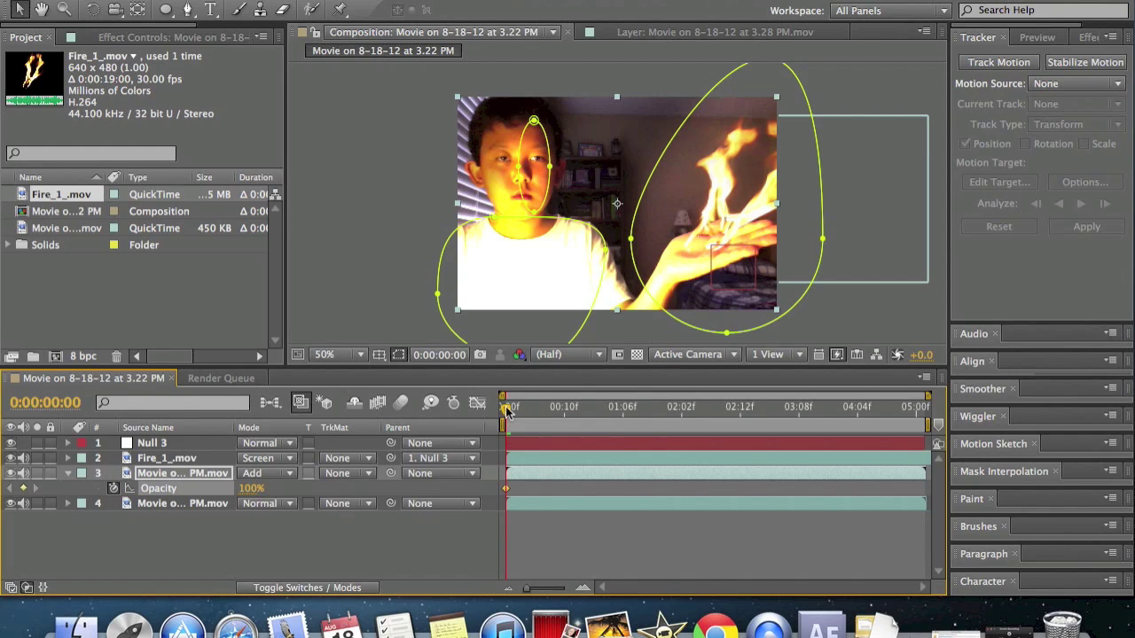
left_click_drag(508, 412, 512, 411)
left_click_drag(260, 492, 215, 497)
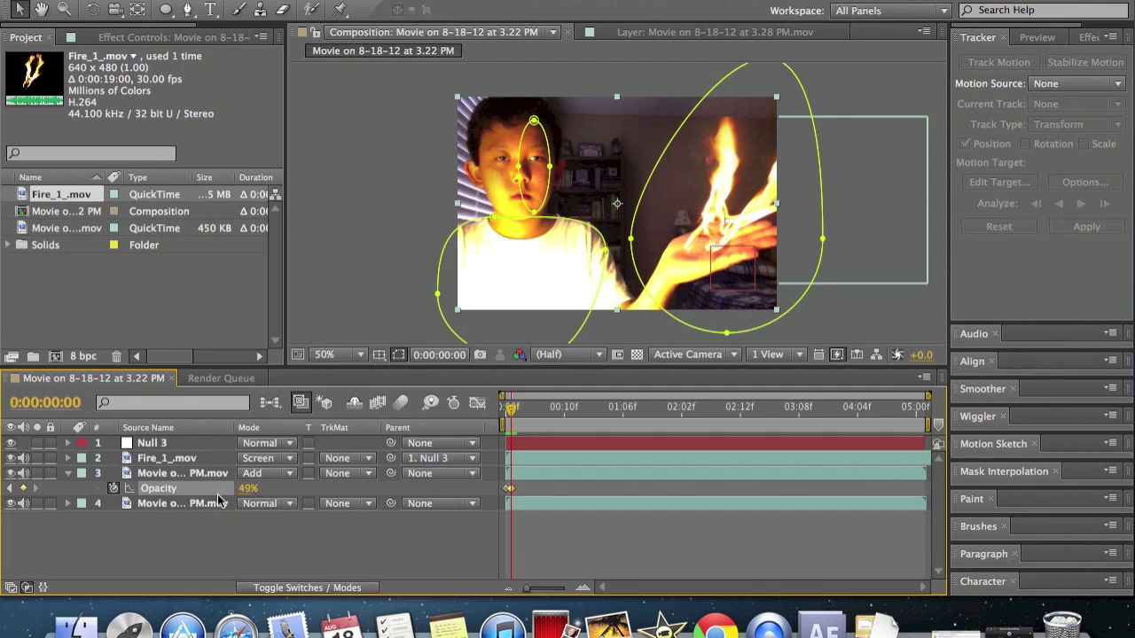
left_click(519, 416)
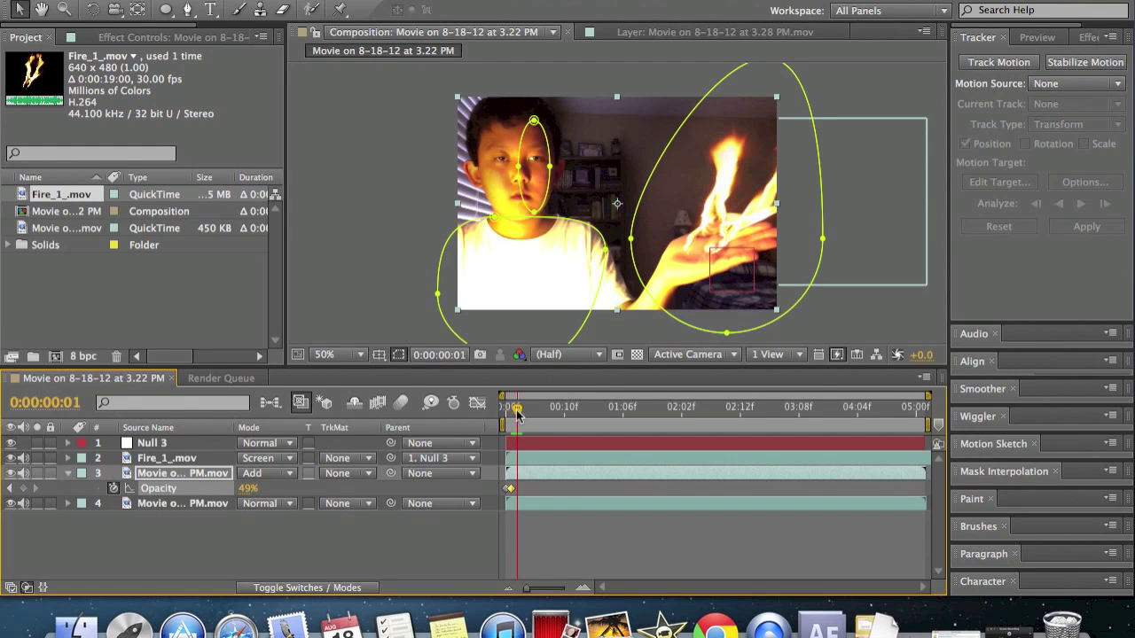
left_click_drag(270, 492, 227, 493)
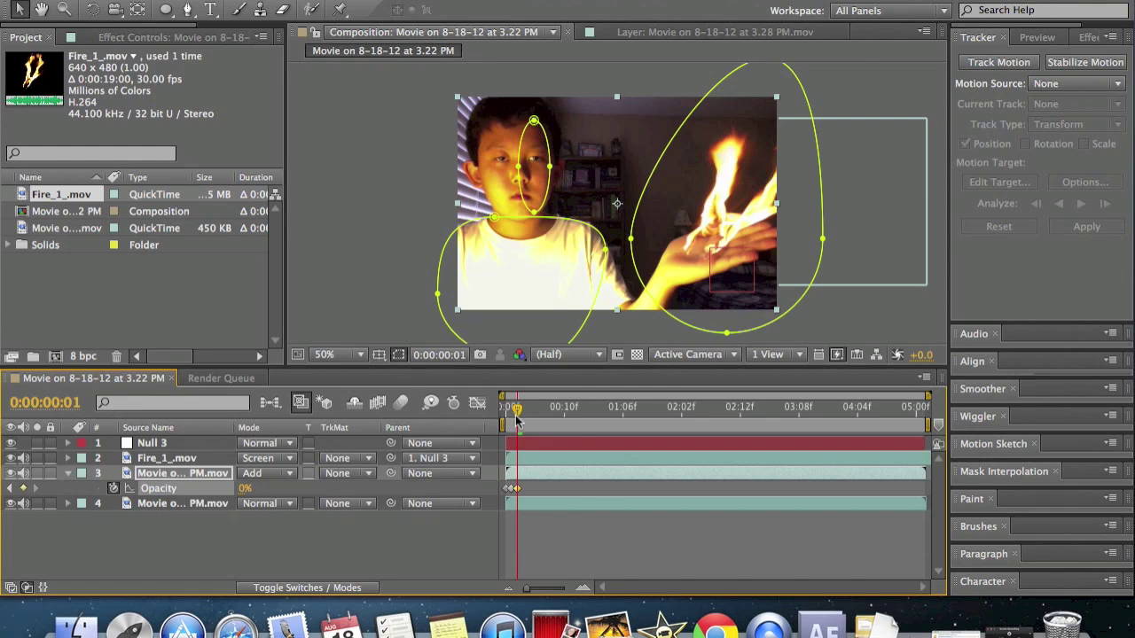
- Key Opacity at 40% (frame 12), 0% (1:04), 26% (1:06) and 65% (2:03)
left_click_drag(519, 416, 578, 413)
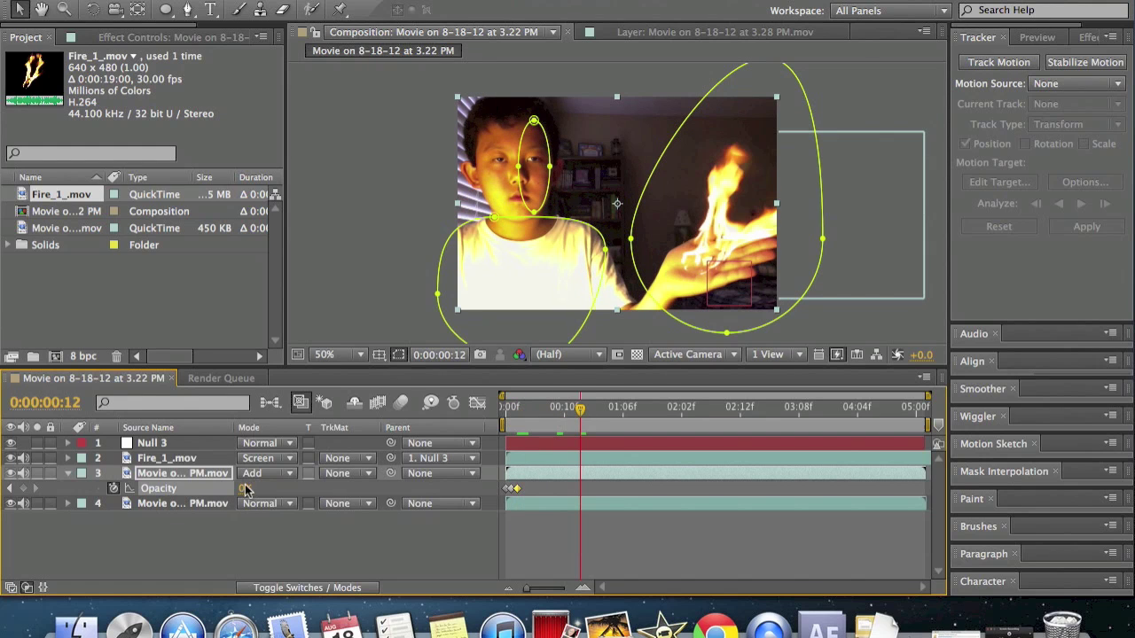
left_click_drag(246, 490, 278, 495)
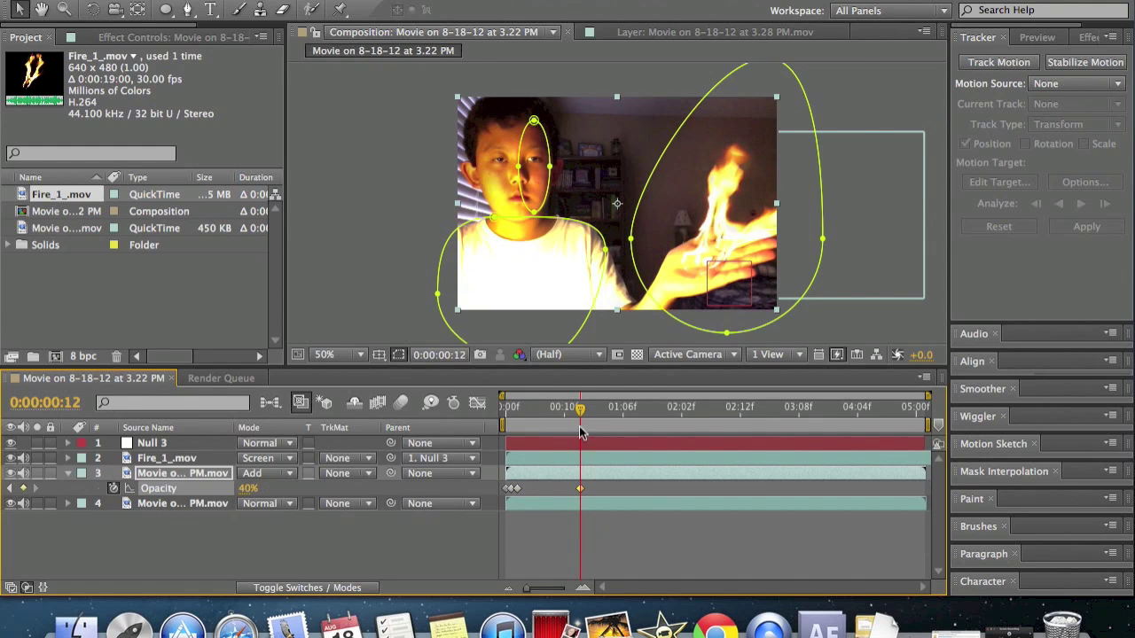
left_click_drag(584, 415, 615, 411)
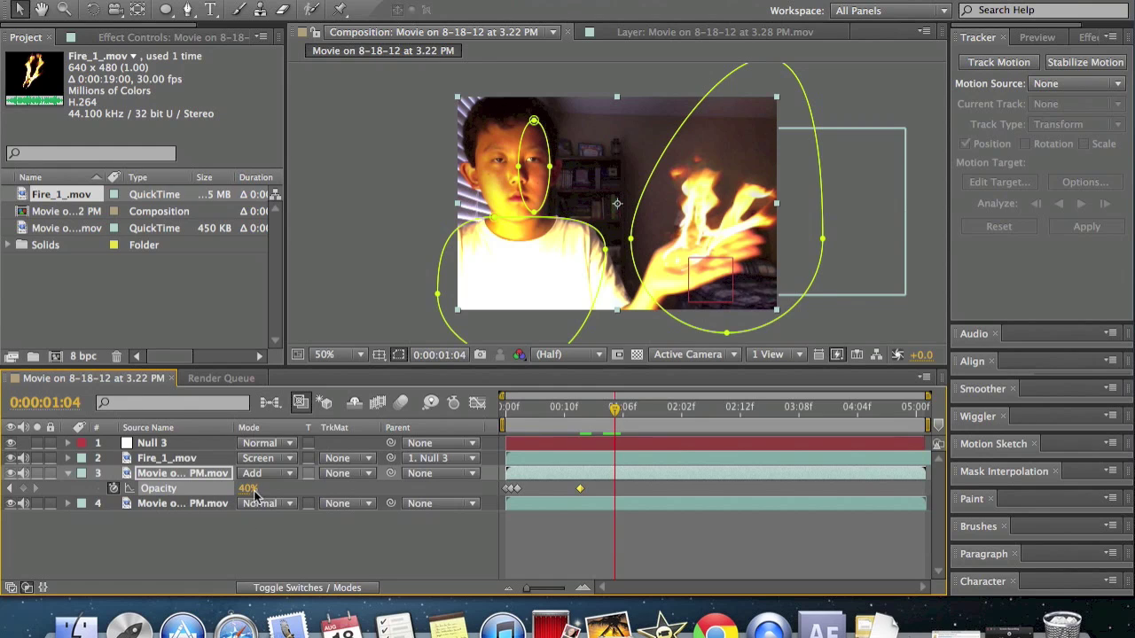
left_click_drag(253, 494, 226, 494)
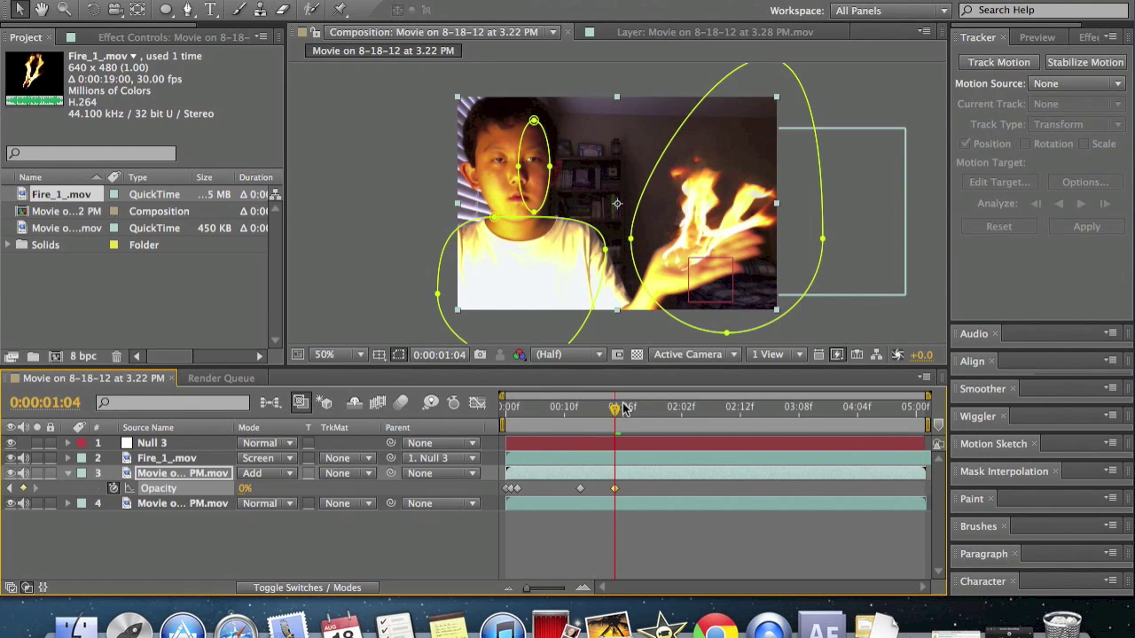
left_click_drag(616, 413, 623, 413)
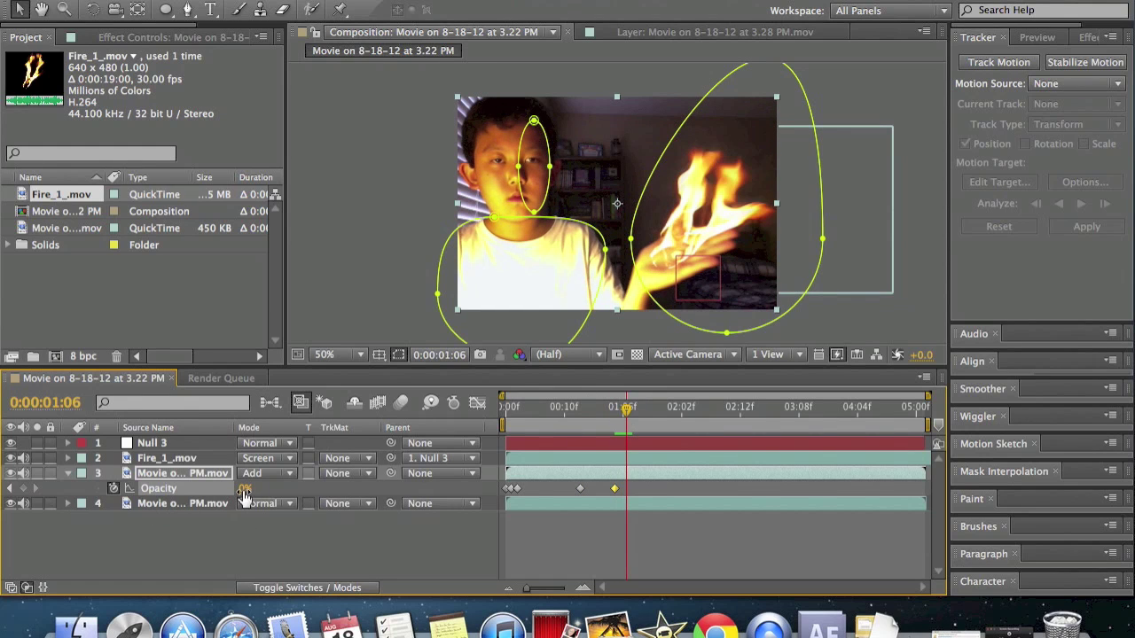
left_click_drag(246, 488, 268, 489)
left_click_drag(626, 409, 690, 411)
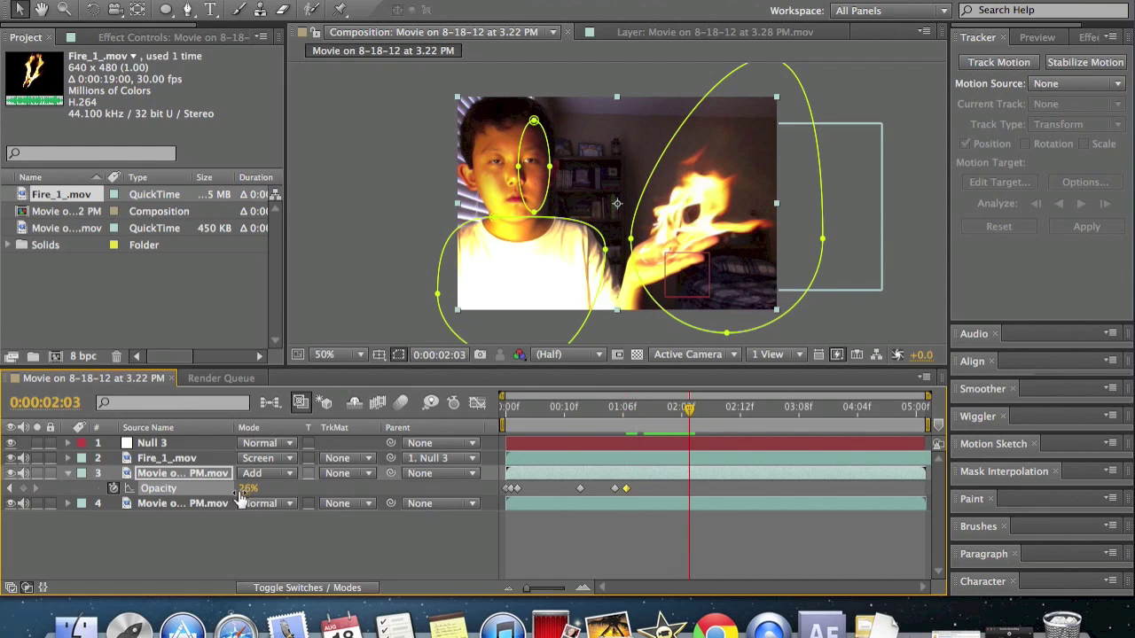
left_click_drag(245, 489, 271, 489)
- Key Opacity at 24% (2:11), about 36% (3:00) and a typed 57% (3:03)
left_click_drag(703, 408, 736, 408)
left_click_drag(250, 489, 211, 493)
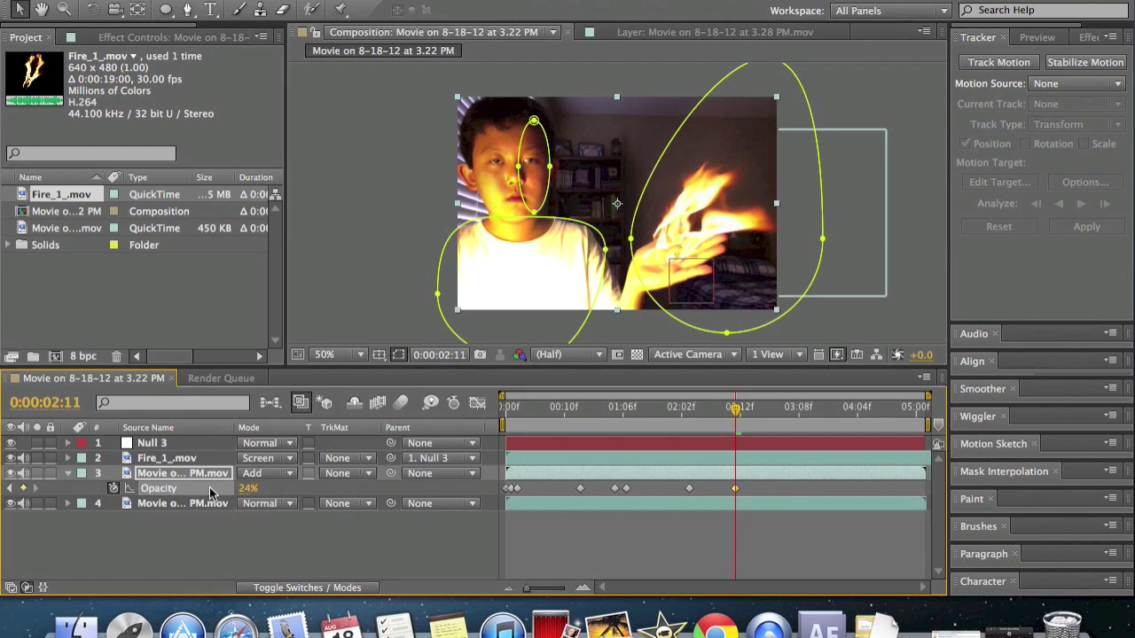
left_click_drag(736, 408, 751, 410)
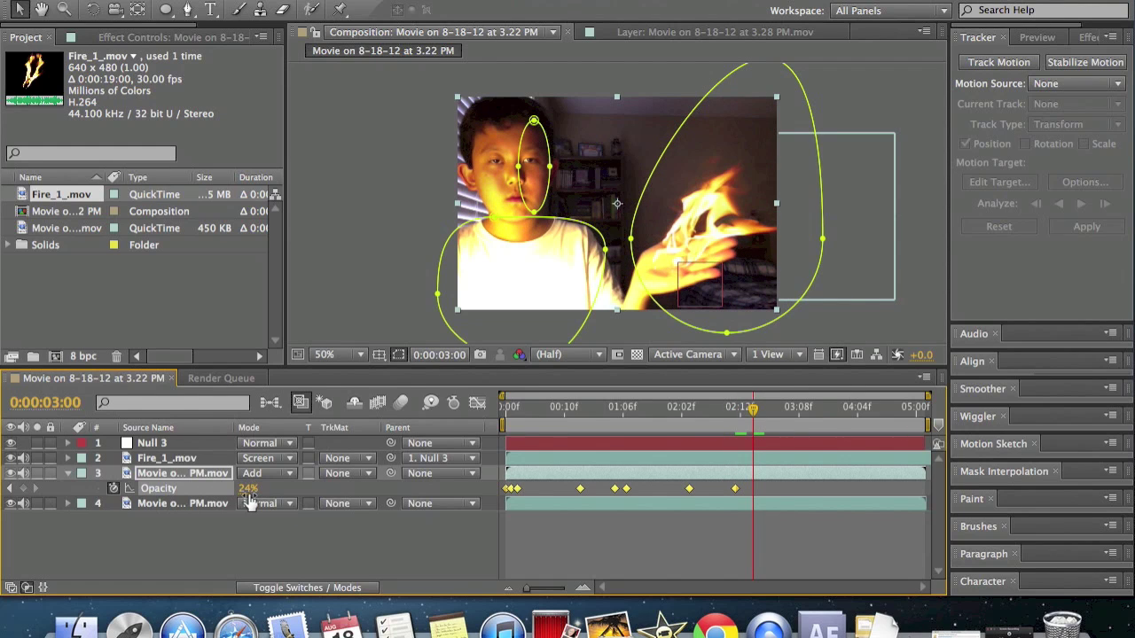
left_click_drag(251, 486, 257, 489)
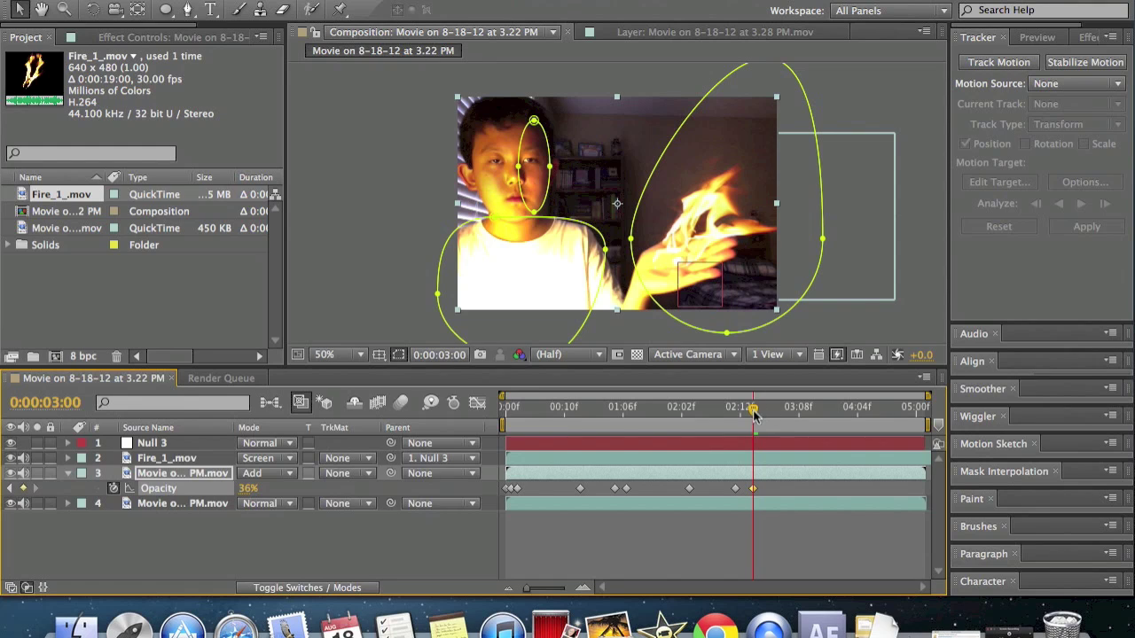
left_click_drag(753, 413, 769, 411)
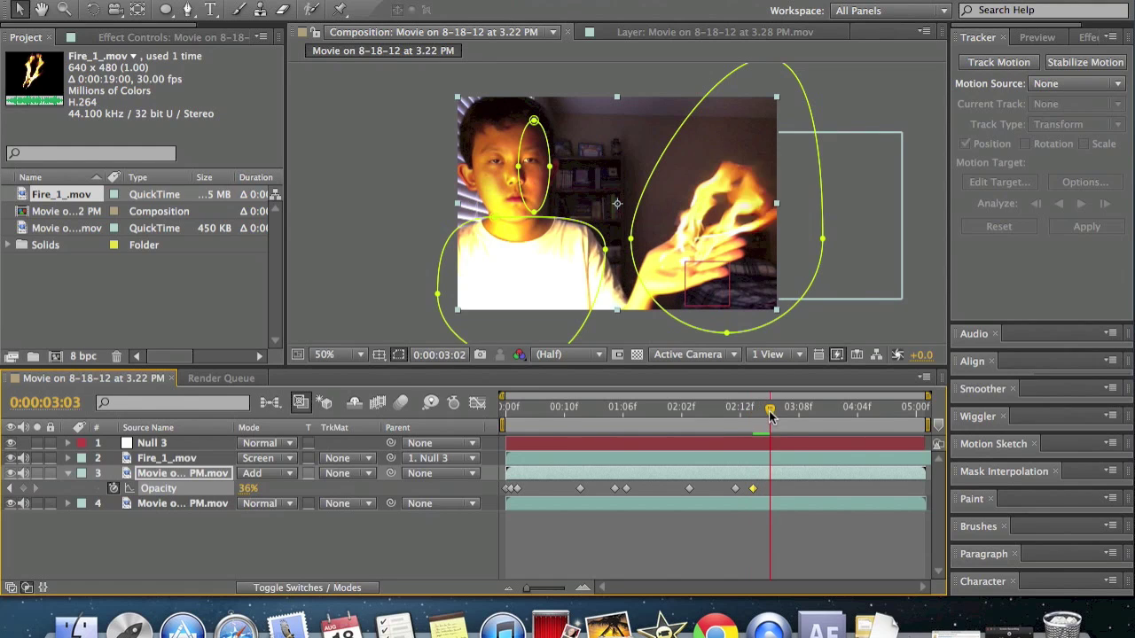
left_click(251, 489)
type("57")
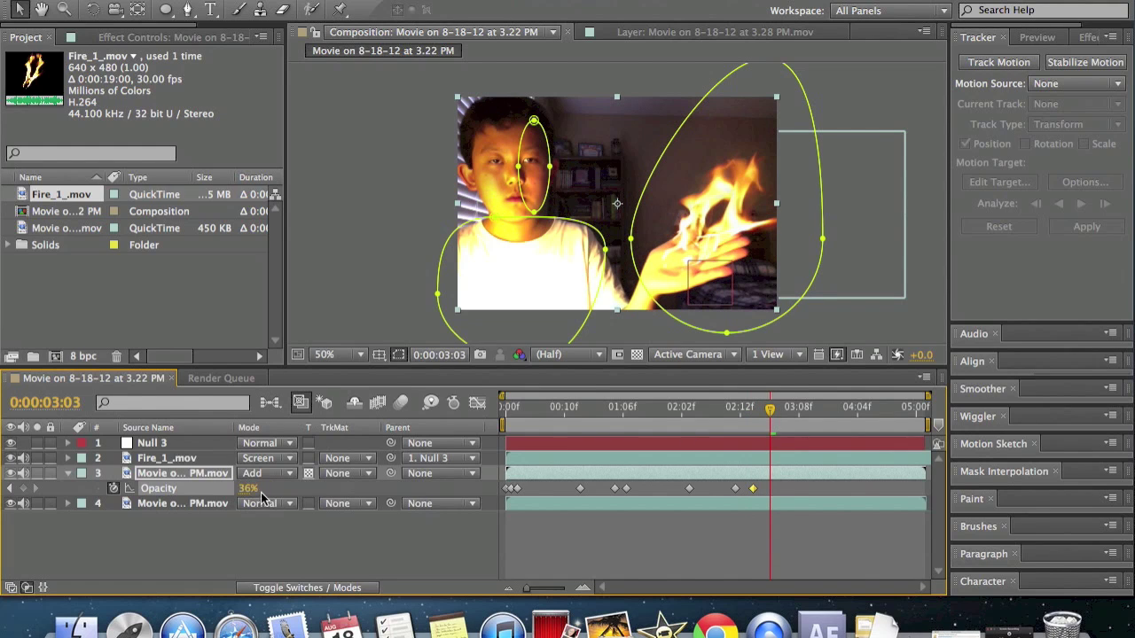
key("Return")
- Key Opacity at 33% (3:05), 47% (4:03) and 1% (4:11), then move to 5:00
left_click(782, 419)
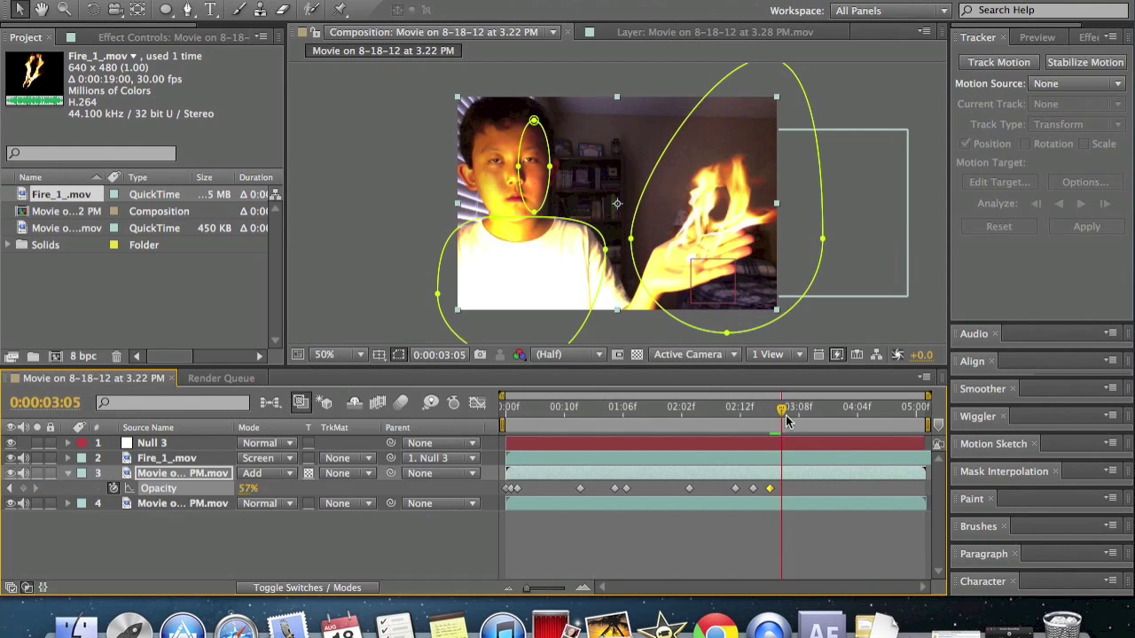
left_click_drag(250, 488, 224, 493)
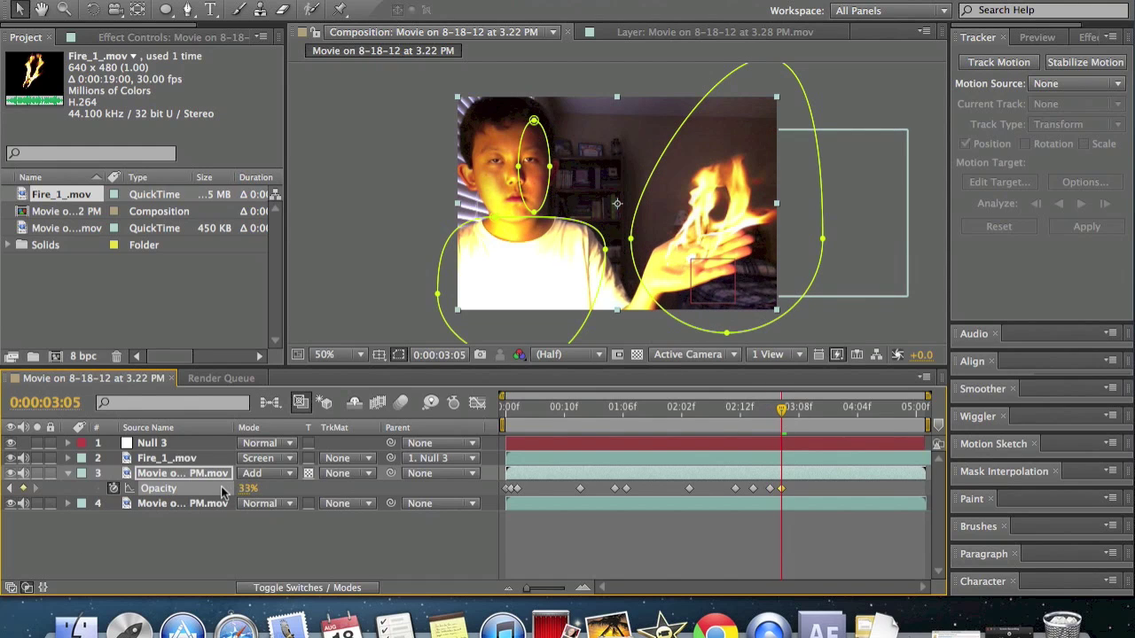
left_click_drag(784, 422, 864, 416)
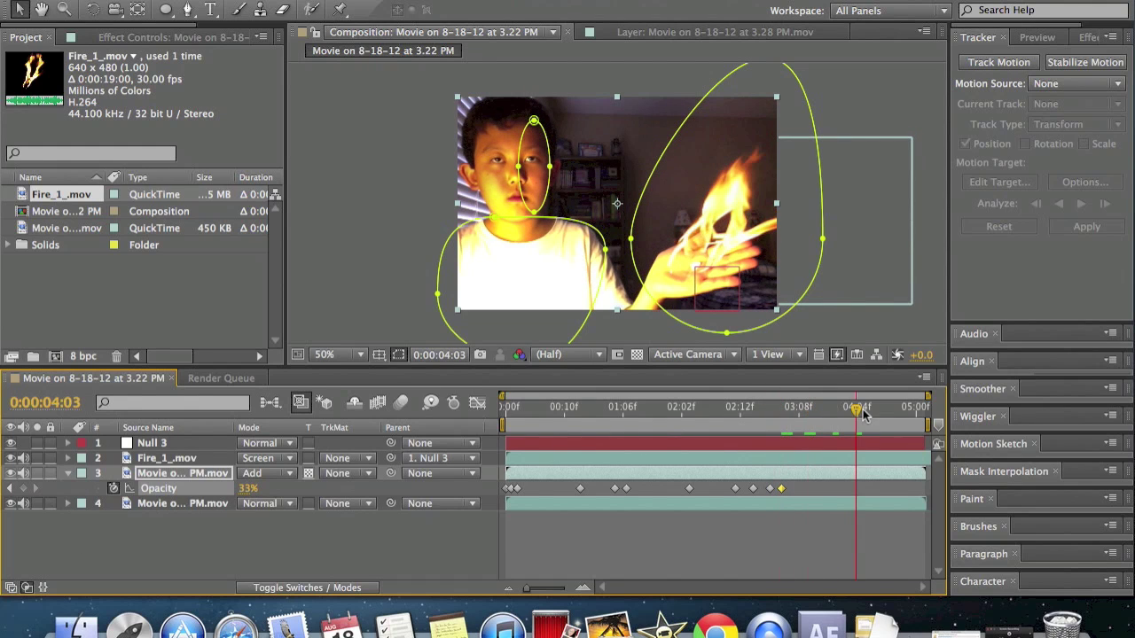
left_click_drag(247, 489, 259, 489)
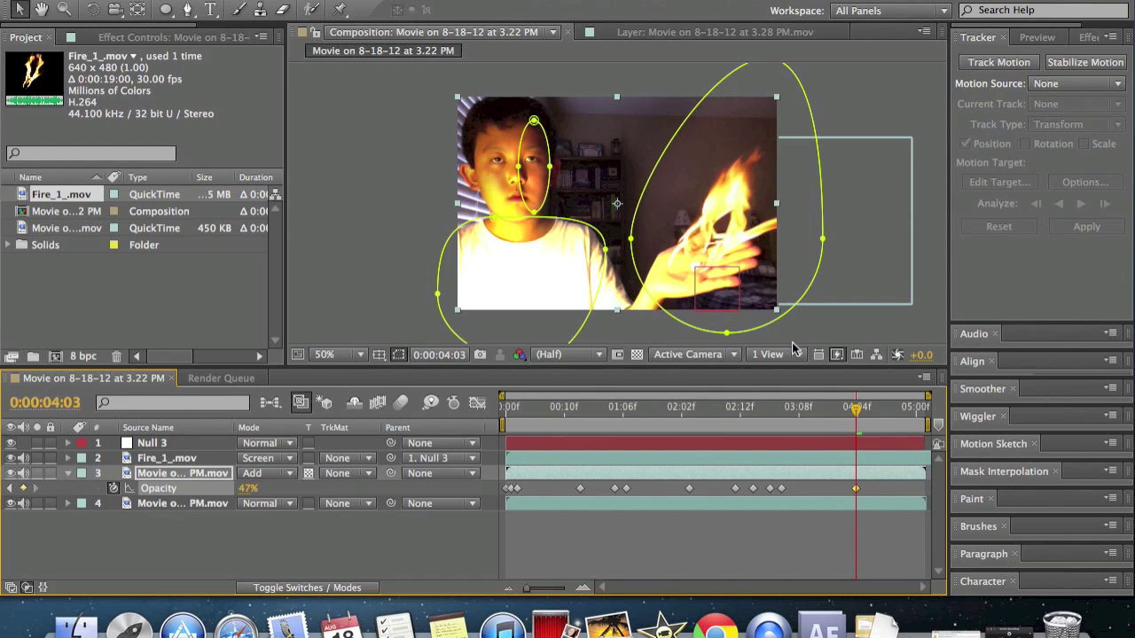
left_click_drag(859, 420, 902, 413)
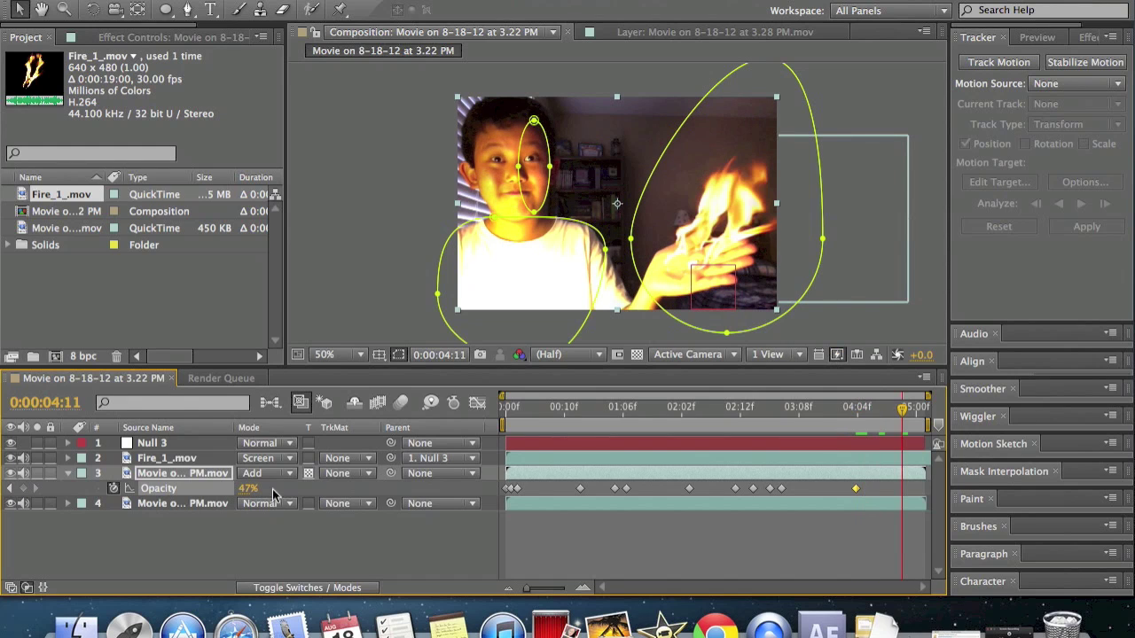
left_click_drag(249, 490, 213, 489)
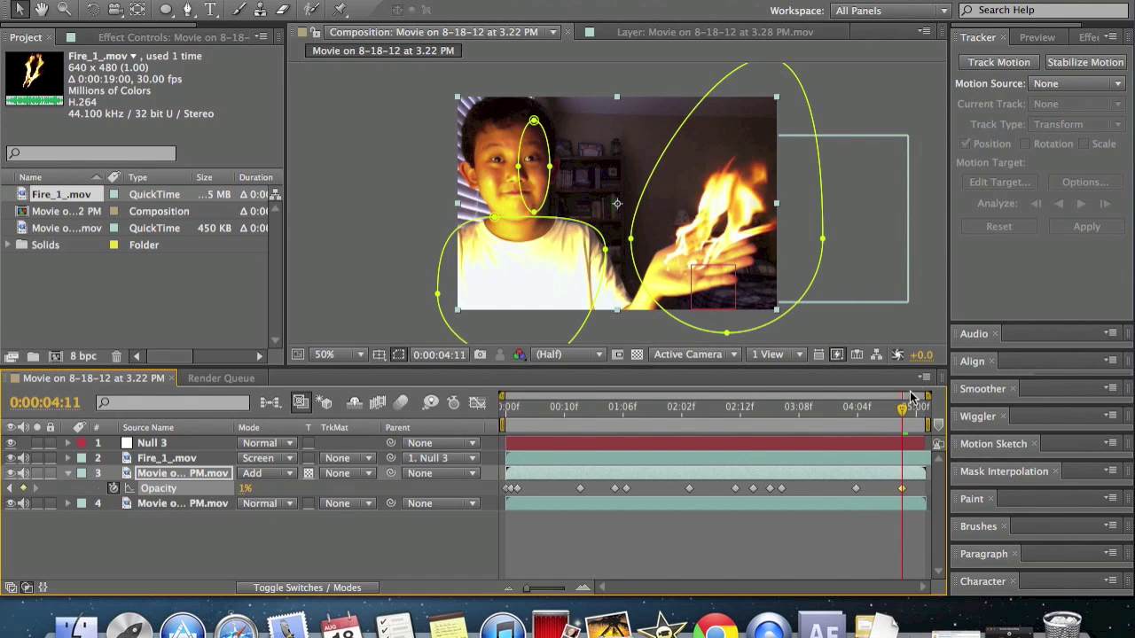
left_click_drag(911, 397, 922, 401)
left_click(1060, 40)
- Deselect the glow layer to hide its mask outlines, then play the composition from the start
left_click(427, 544)
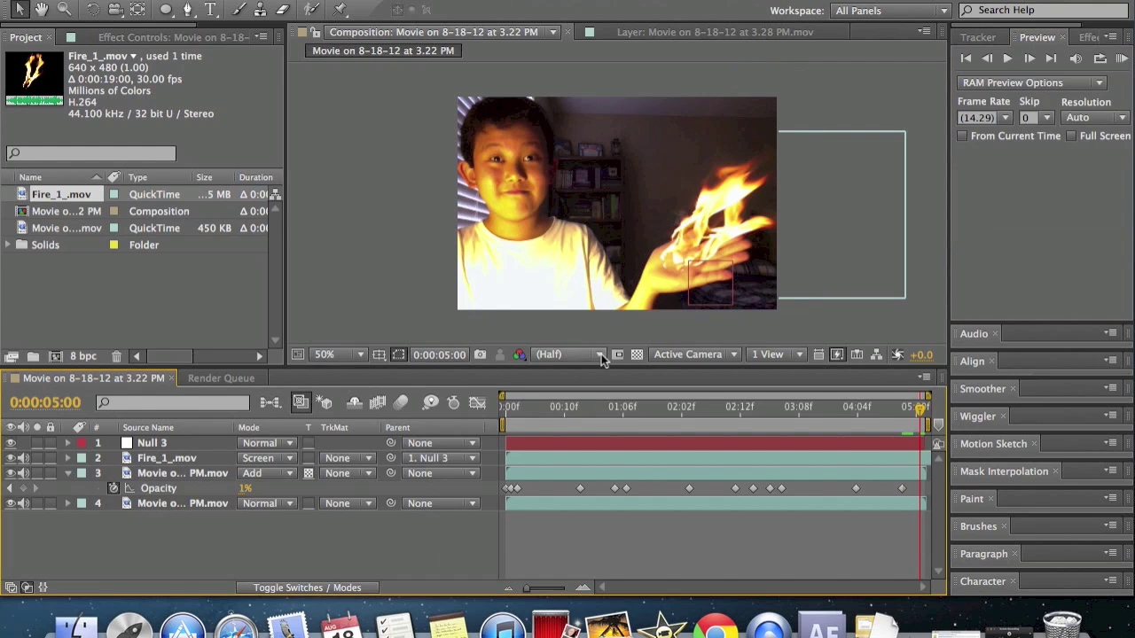
left_click(1008, 60)
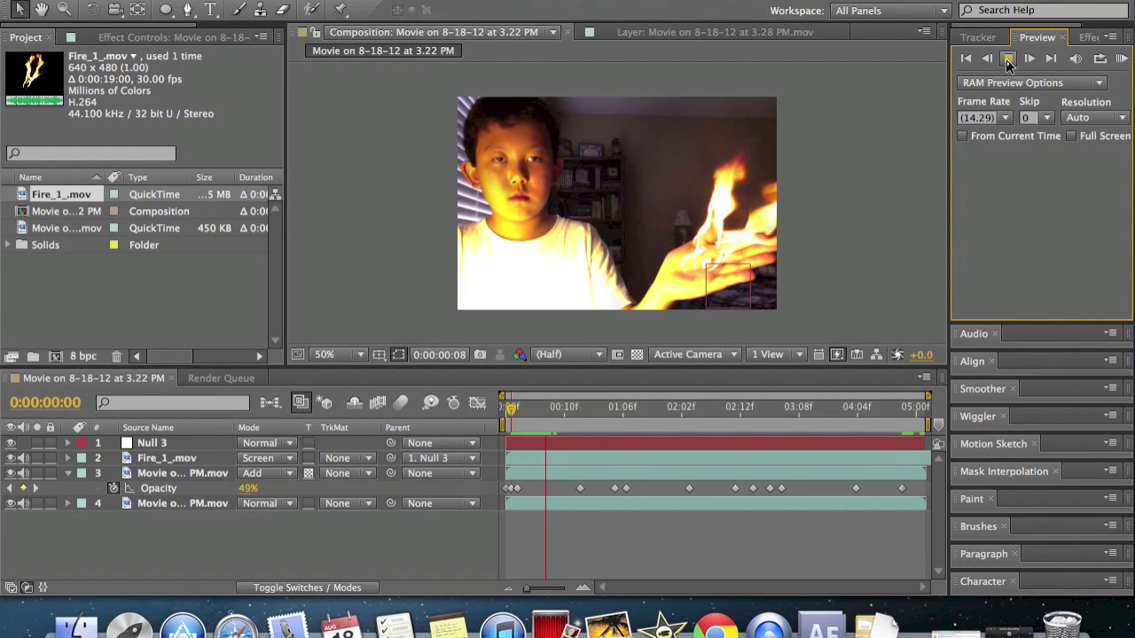